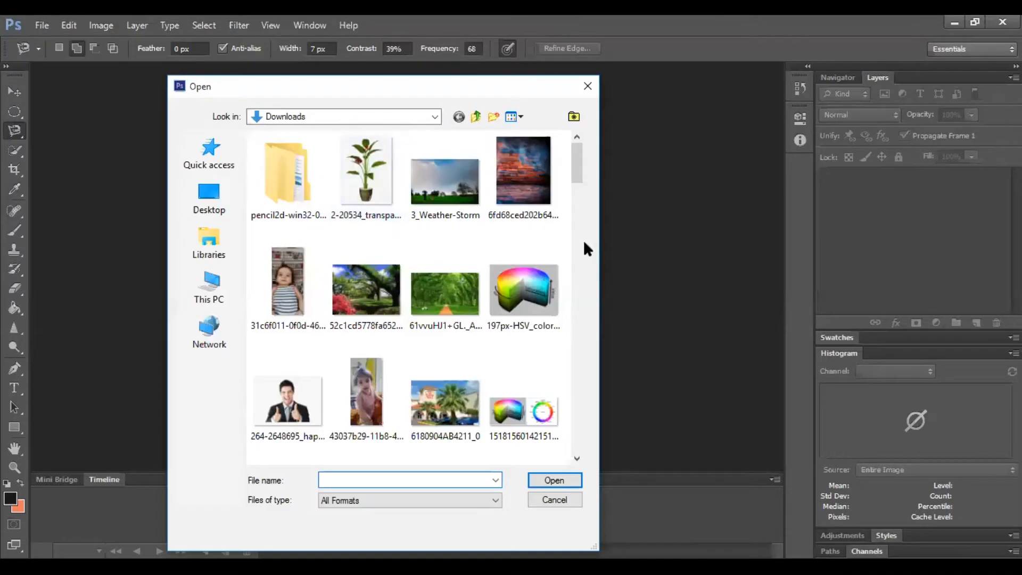
Open the white retro toy car image whose name begins with "carro-de-corrida" from the Downloads folder.
scroll(577, 455, "down", 1)
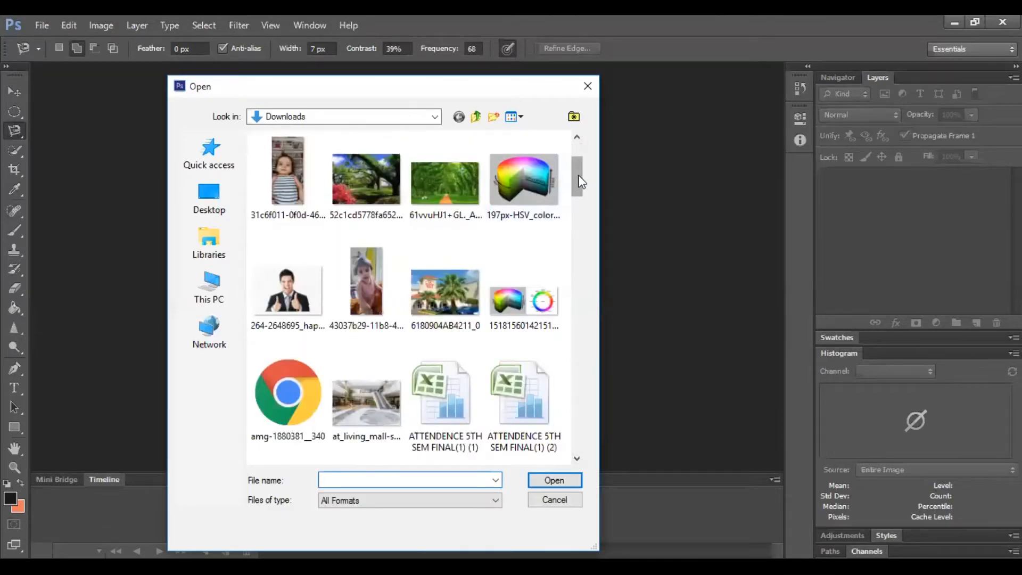
left_click_drag(581, 182, 580, 215)
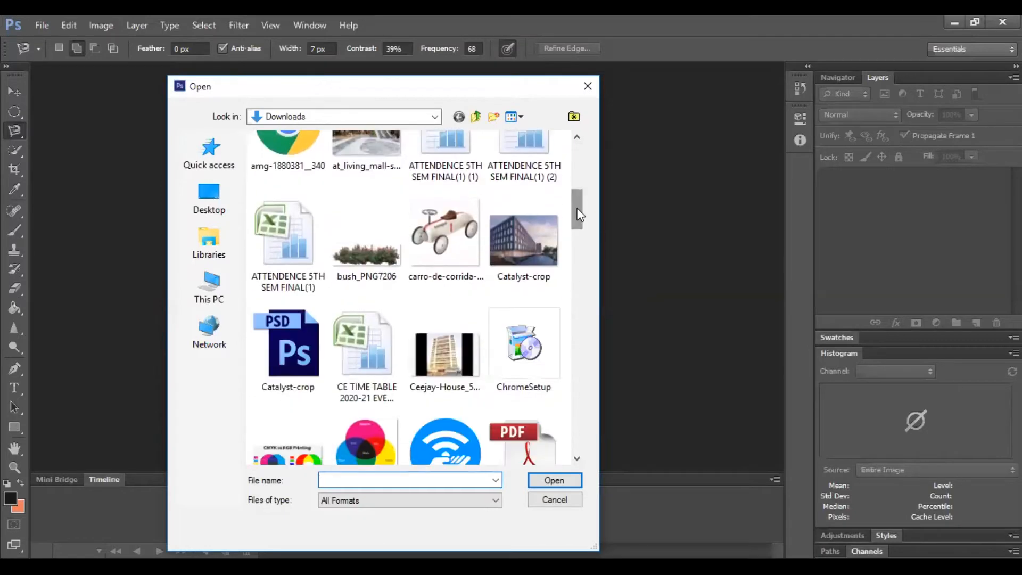
double_click(437, 258)
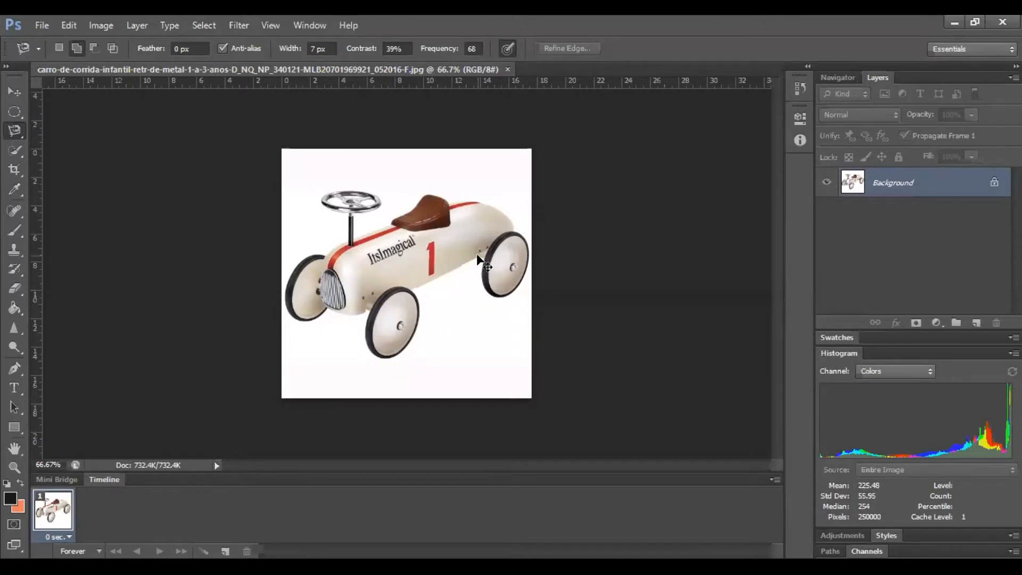
Trace the whole toy car's outline with the Magnetic Lasso and close the path into a selection.
key("ctrl+plus")
key("ctrl+plus")
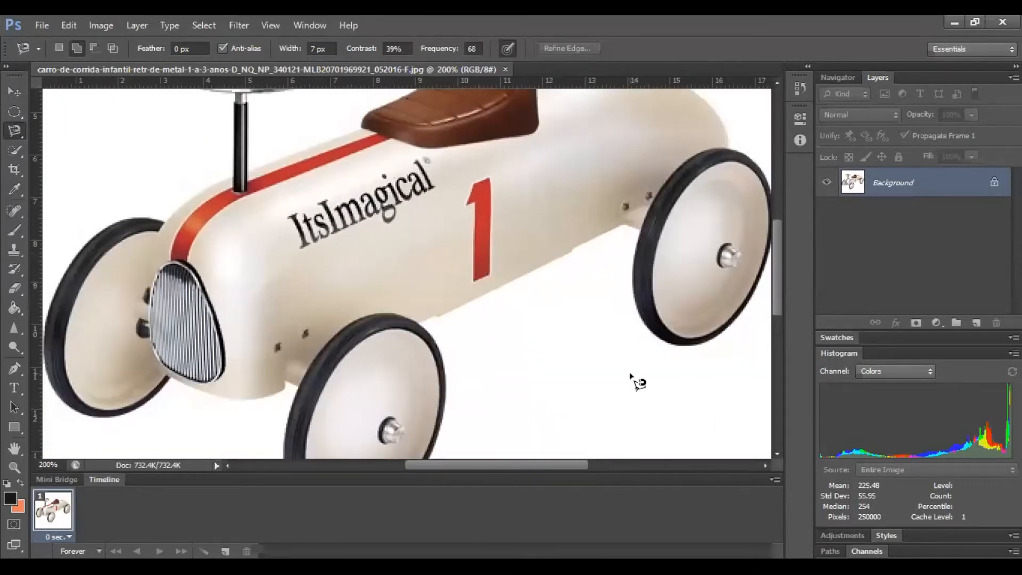
key("ctrl+minus")
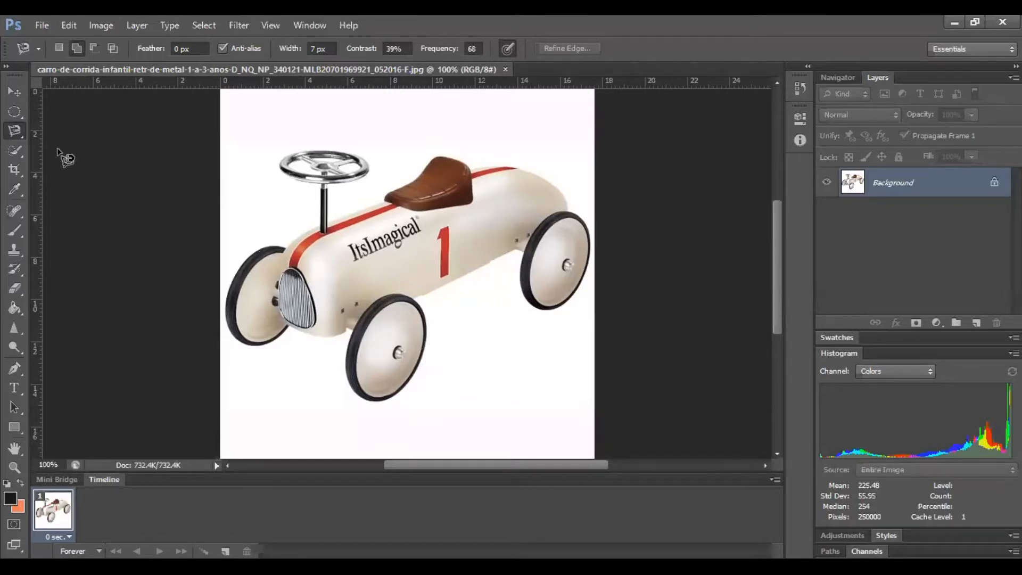
left_click(232, 336)
mouse_move(234, 266)
left_mouse_down()
mouse_move(264, 245)
mouse_move(294, 249)
mouse_move(309, 236)
mouse_move(327, 192)
mouse_move(306, 189)
mouse_move(289, 153)
mouse_move(318, 144)
mouse_move(364, 170)
mouse_move(335, 184)
mouse_move(328, 230)
mouse_move(343, 213)
mouse_move(390, 201)
mouse_move(385, 192)
mouse_move(433, 158)
mouse_move(530, 169)
mouse_move(562, 194)
mouse_move(583, 230)
mouse_move(590, 281)
mouse_move(580, 307)
mouse_move(556, 318)
mouse_move(529, 304)
mouse_move(518, 250)
mouse_move(468, 288)
mouse_move(433, 290)
mouse_move(415, 308)
mouse_move(426, 361)
mouse_move(413, 388)
mouse_move(378, 408)
mouse_move(351, 380)
mouse_move(351, 331)
mouse_move(310, 339)
mouse_move(286, 326)
mouse_move(262, 348)
mouse_move(231, 337)
left_mouse_up()
left_click(231, 337)
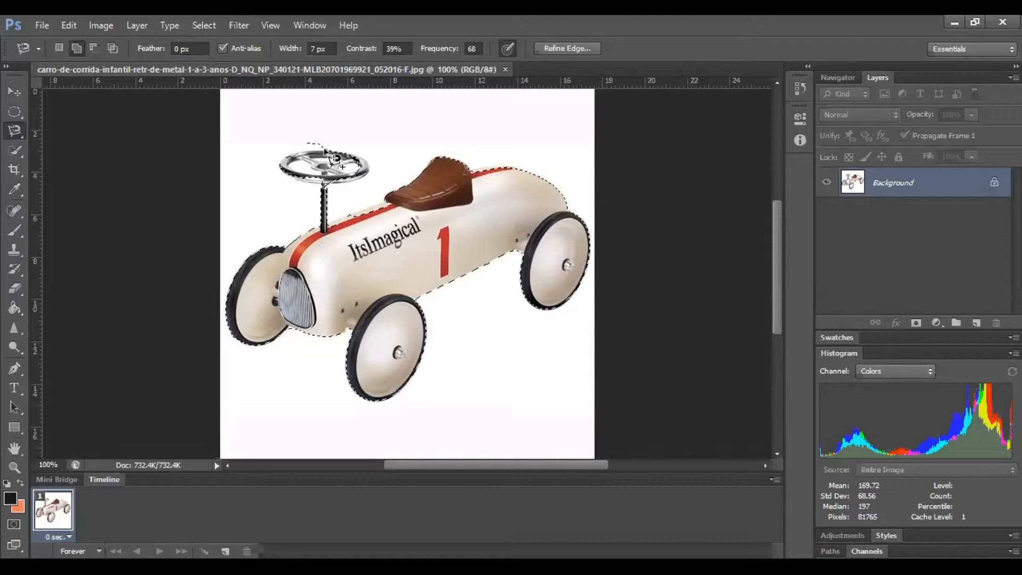
key("alt+s")
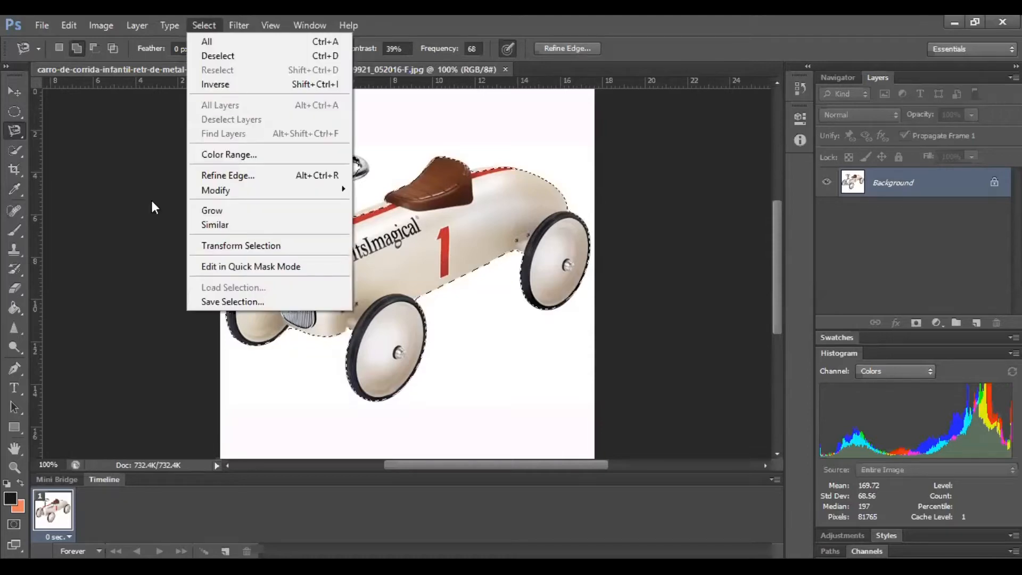
key("Escape")
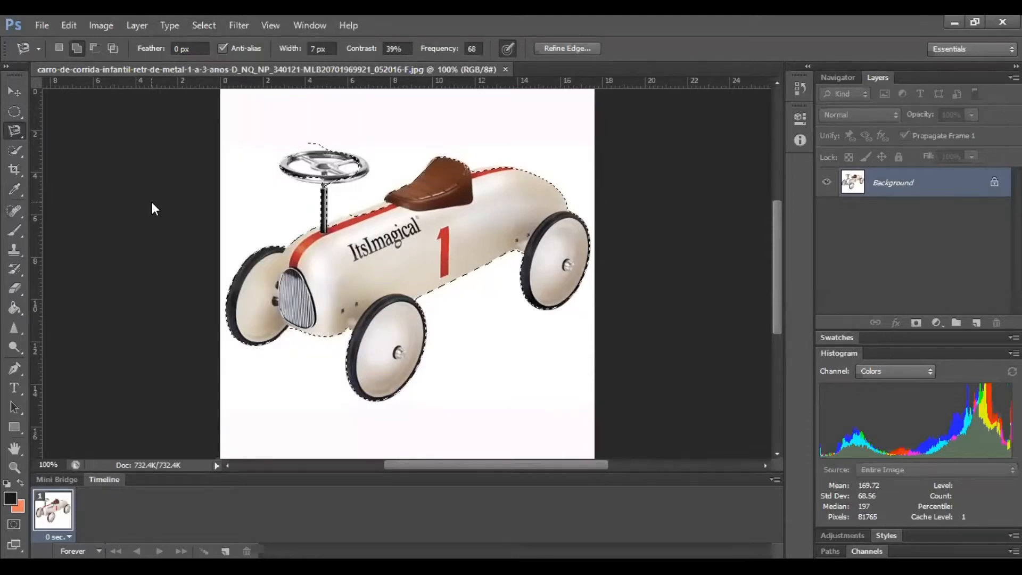
left_click(289, 144)
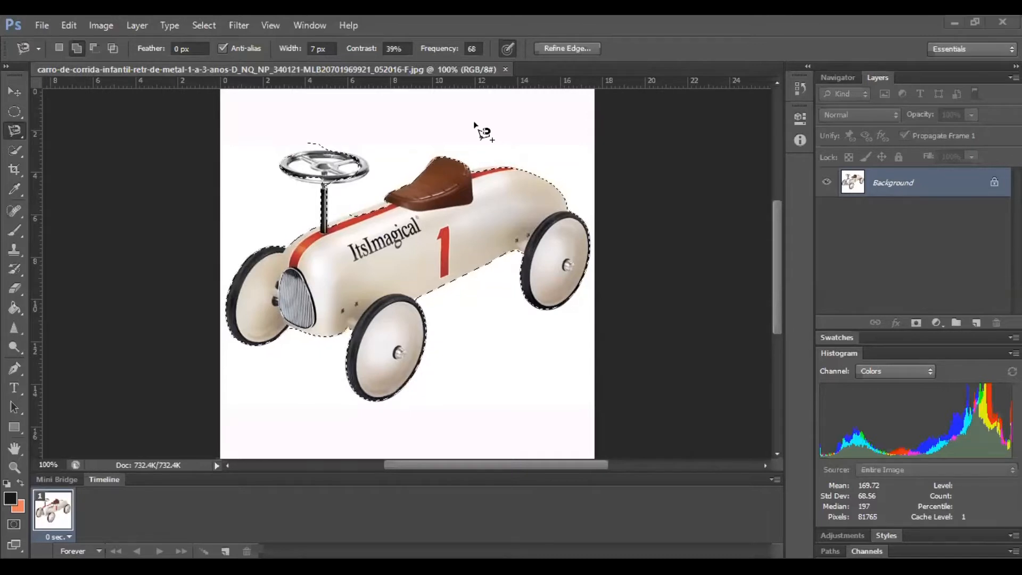
Deselect the toy car outline and restore its selection.
key("ctrl+d")
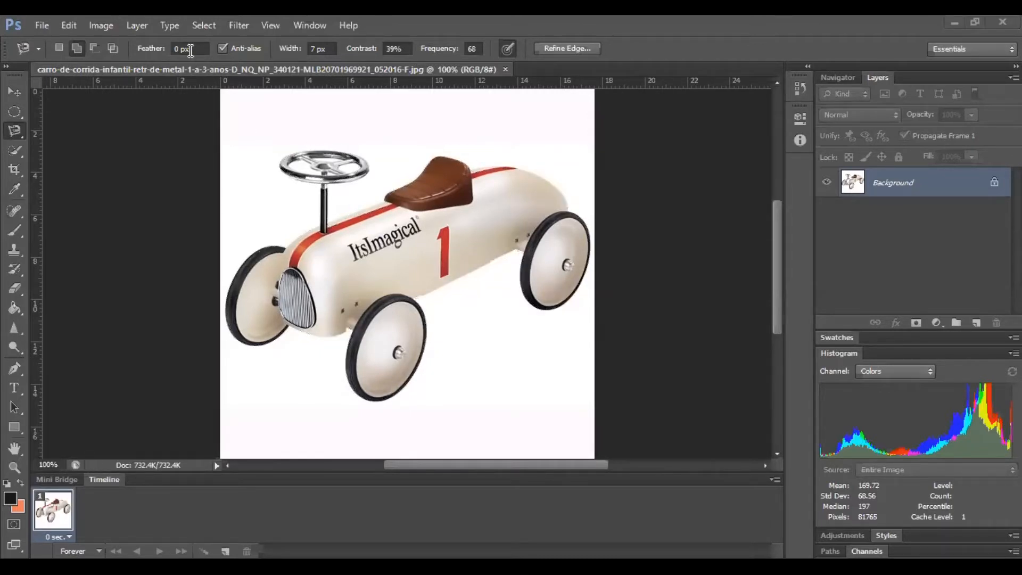
key("shift+ctrl+d")
left_click(209, 24)
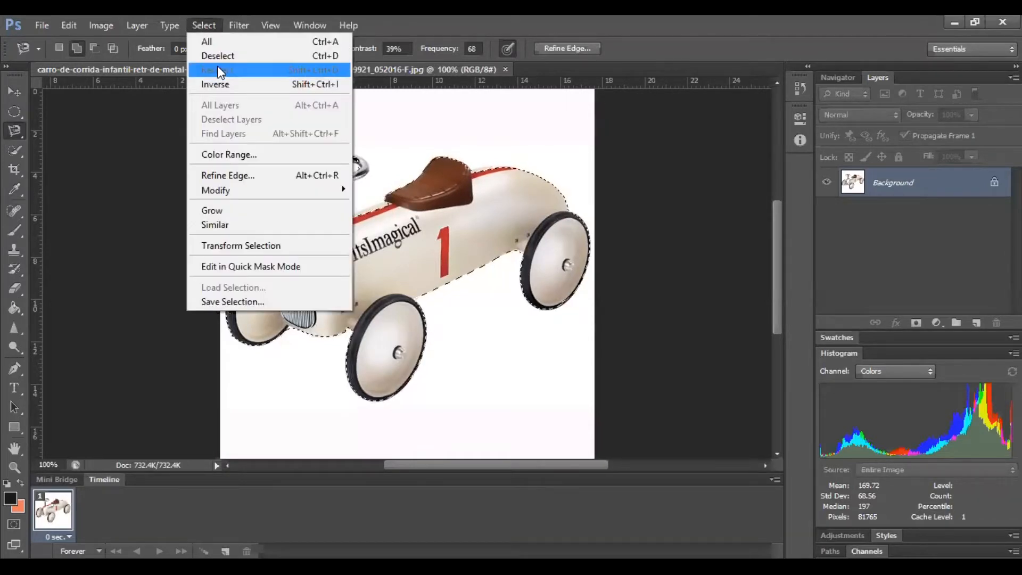
left_click(126, 167)
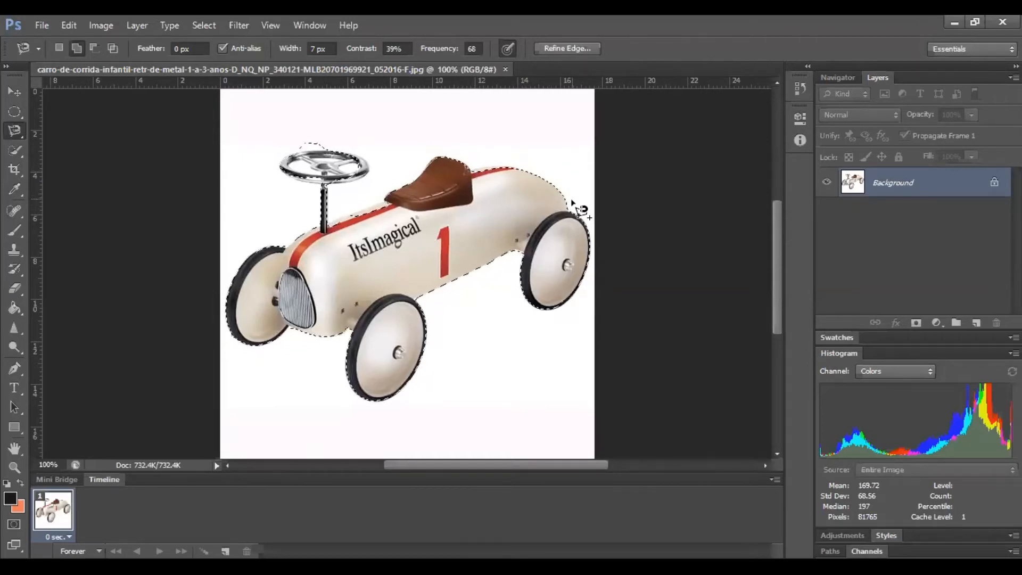
left_click(575, 218)
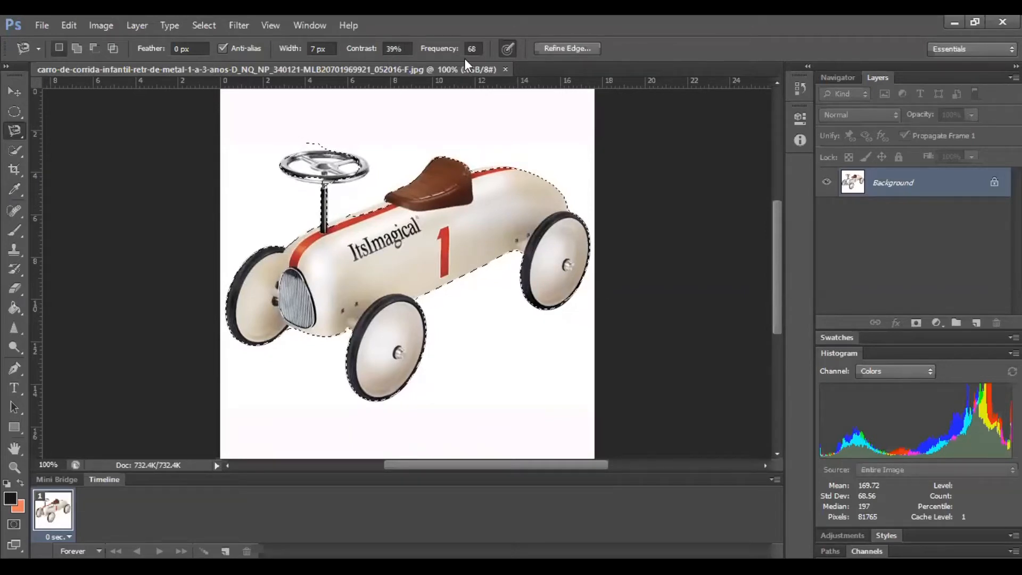
key("ctrl+d")
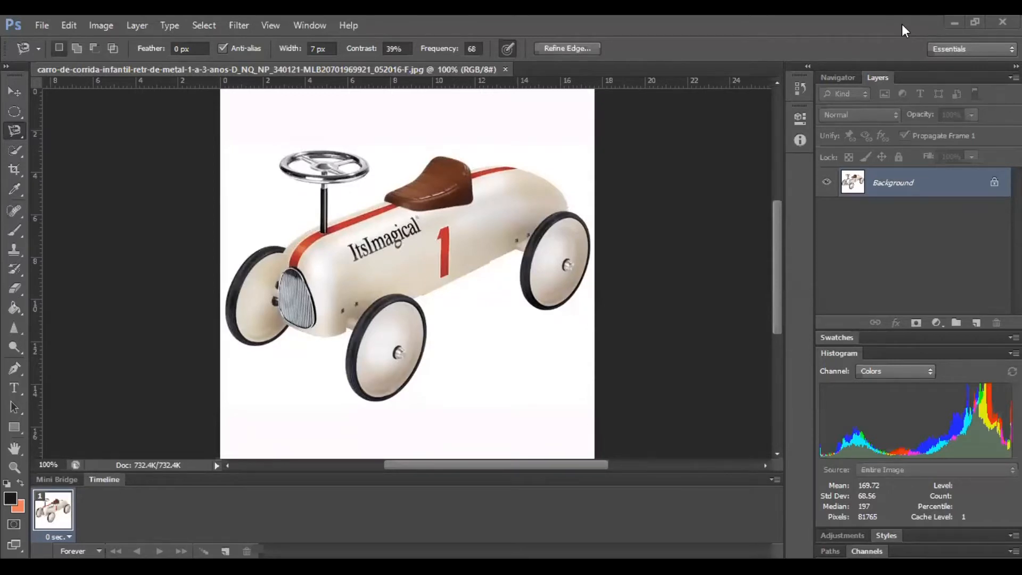
key("ctrl+z")
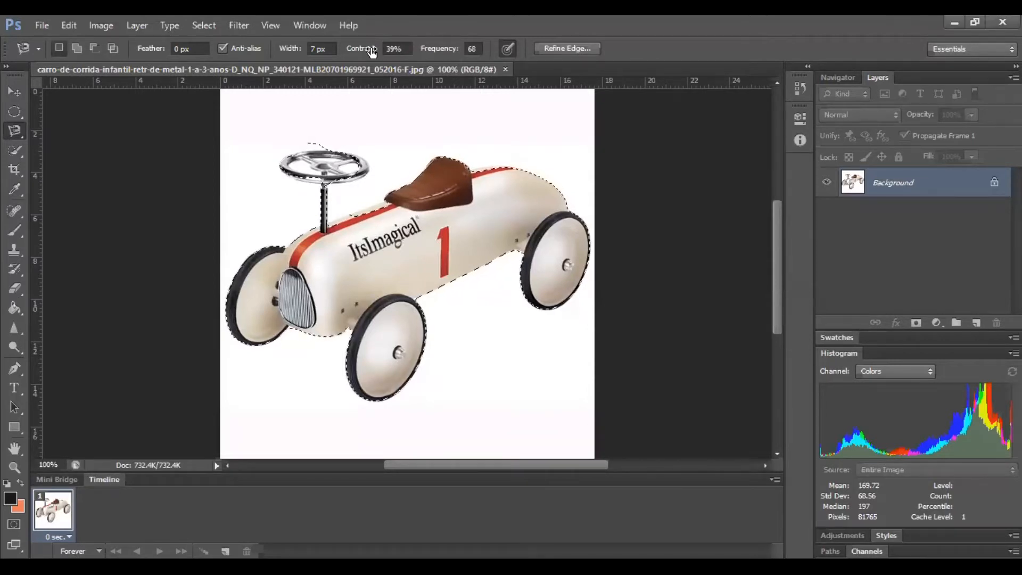
Set the Magnetic Lasso's contrast to 61%.
left_click_drag(375, 50, 379, 50)
type("58")
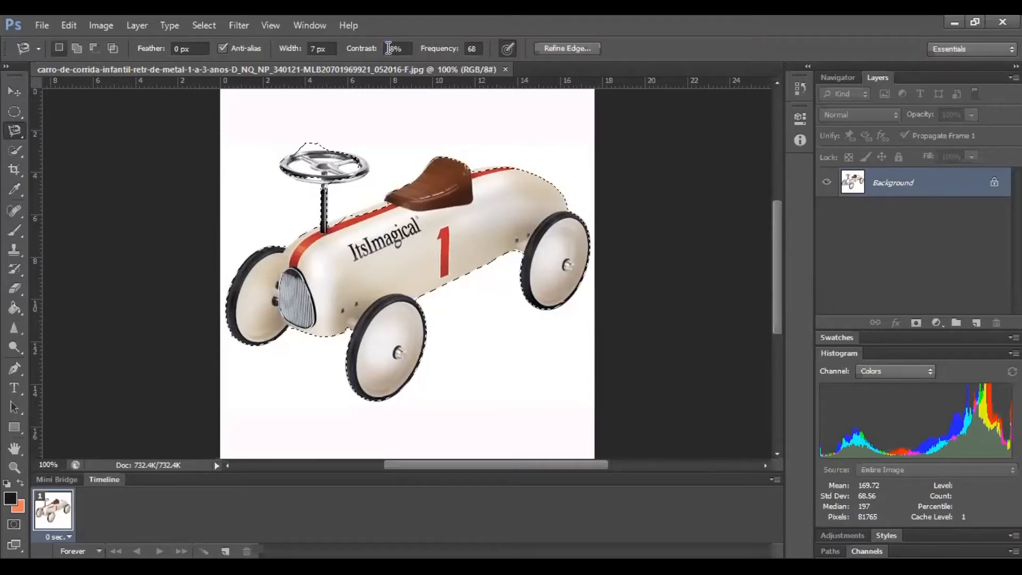
key("Return")
left_click_drag(372, 56, 374, 55)
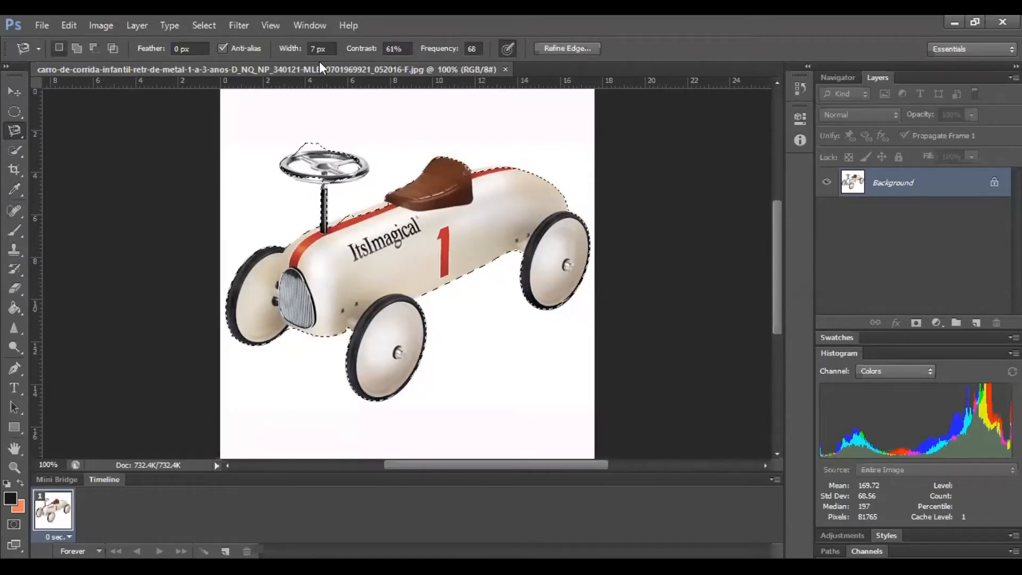
Clear the existing selection and retrace the toy car's outline with the Magnetic Lasso, starting and closing at the far front wheel.
key("ctrl+d")
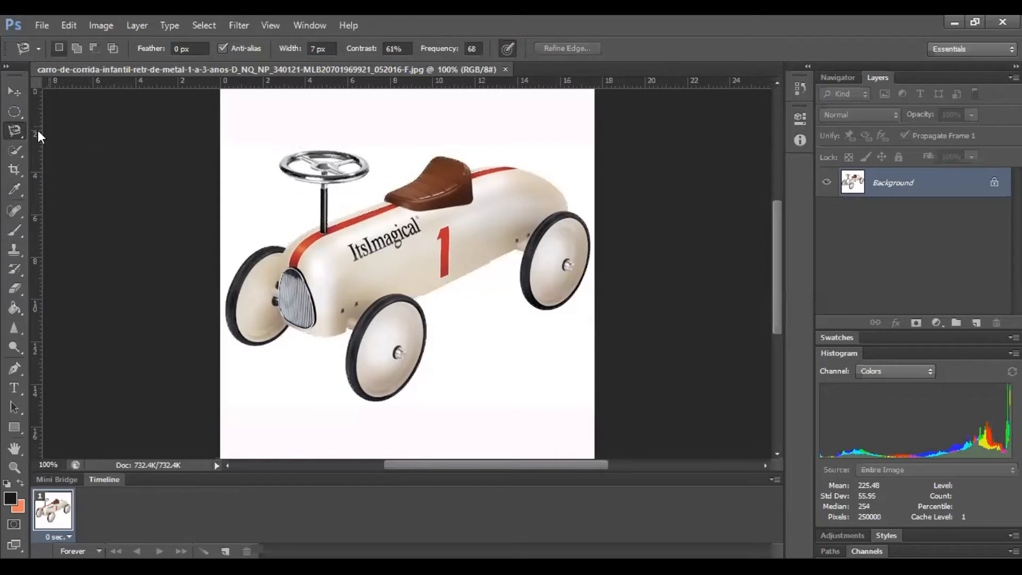
left_click(225, 298)
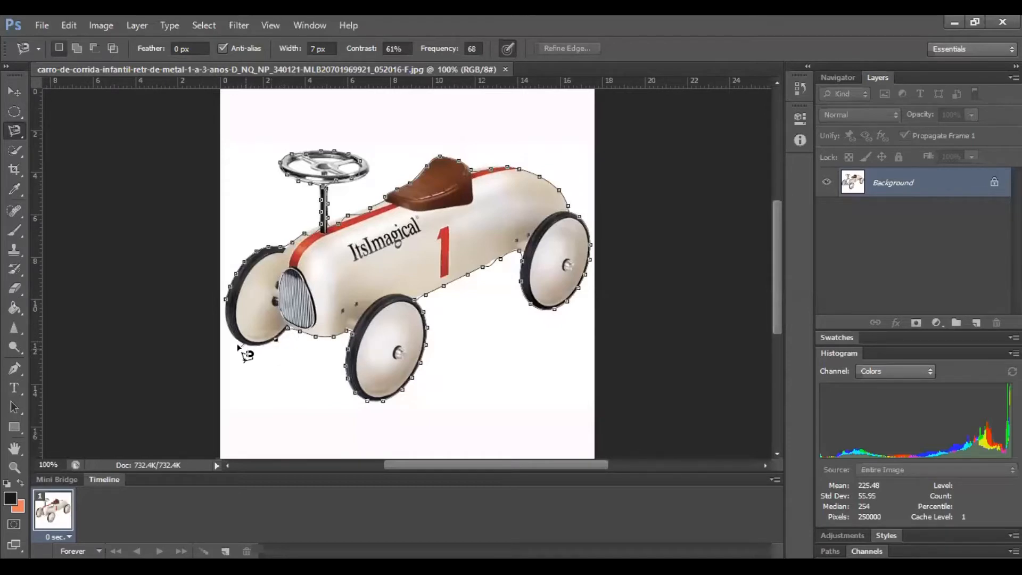
left_click(226, 300)
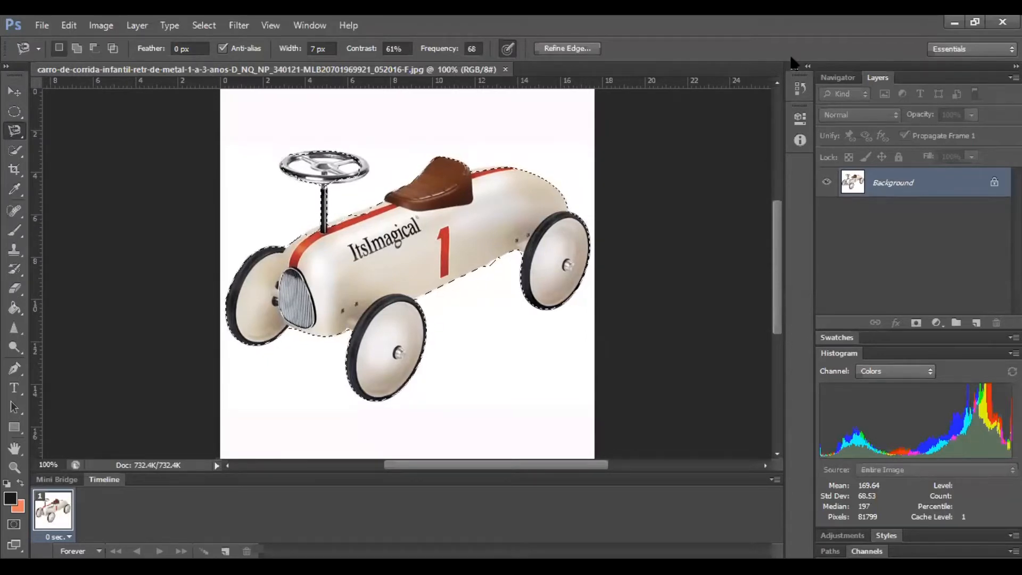
Deselect the toy car and set the Magnetic Lasso's width to 15 px.
key("ctrl+d")
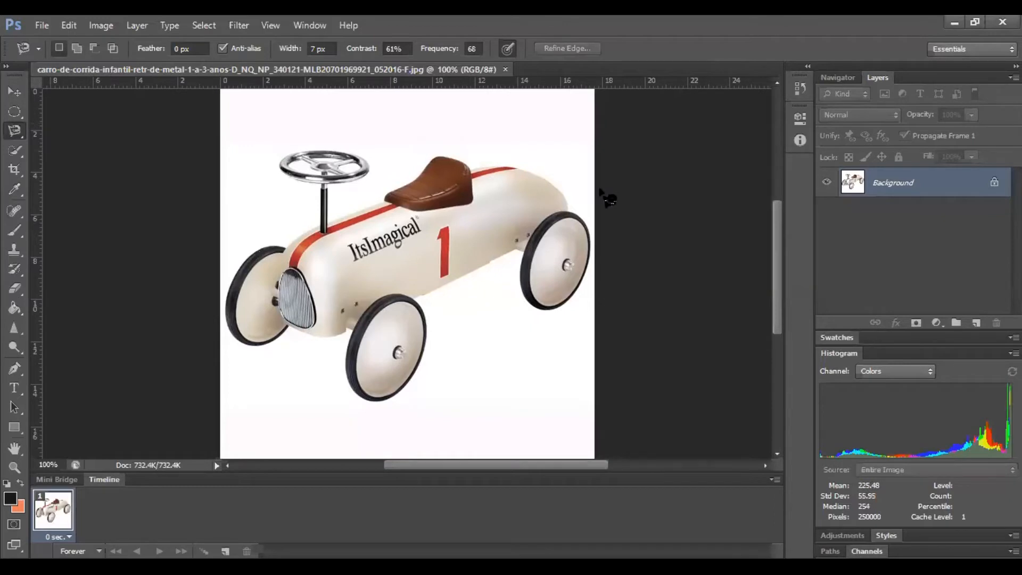
left_click(18, 94)
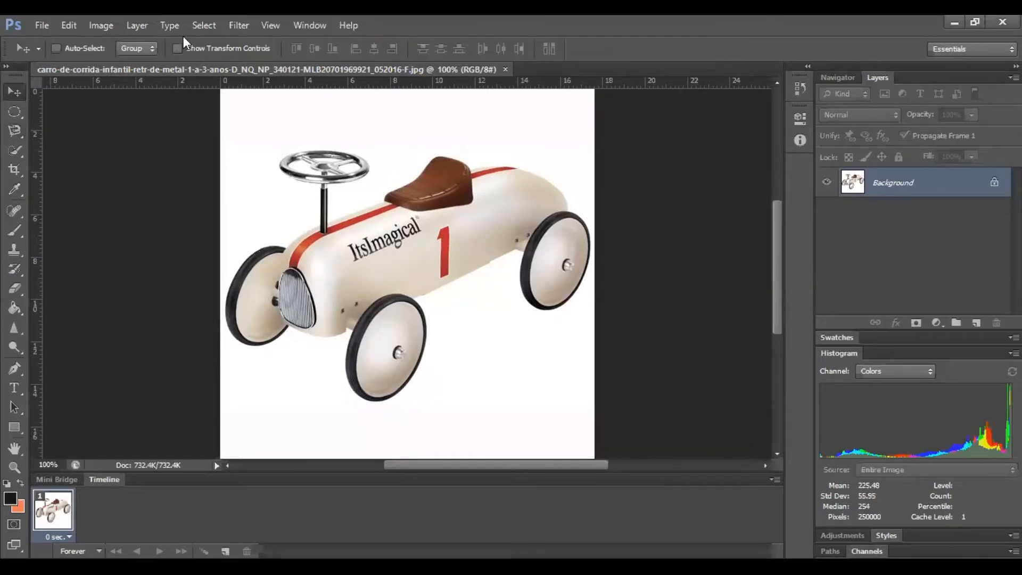
left_click(21, 137)
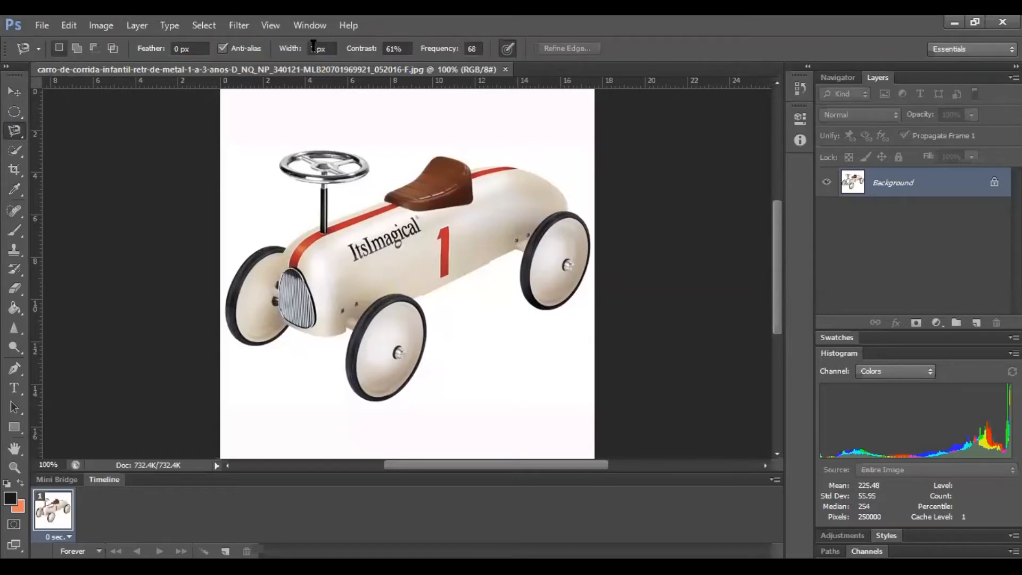
left_click_drag(299, 53, 306, 52)
key("Return")
left_click(305, 90)
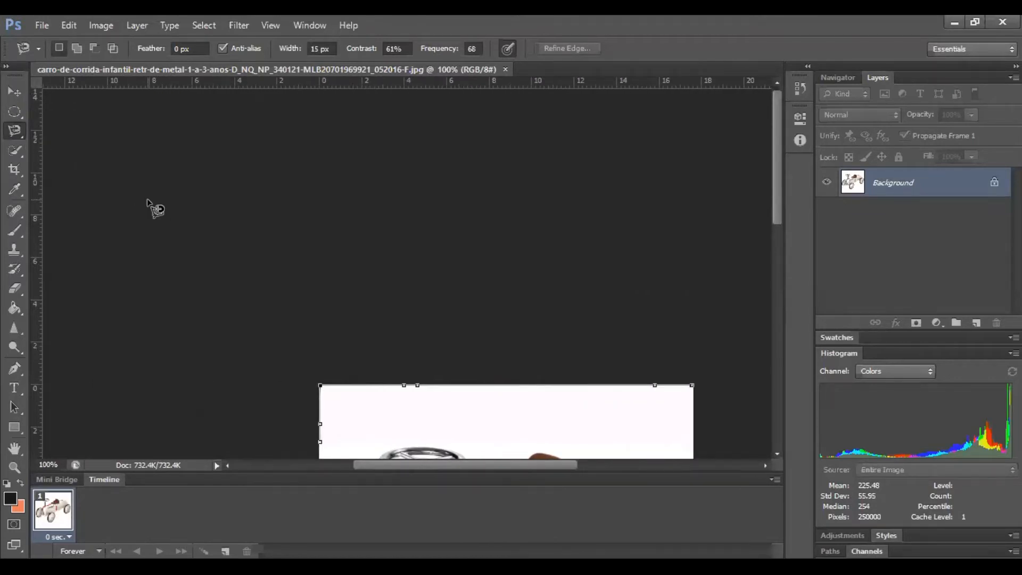
double_click(237, 318)
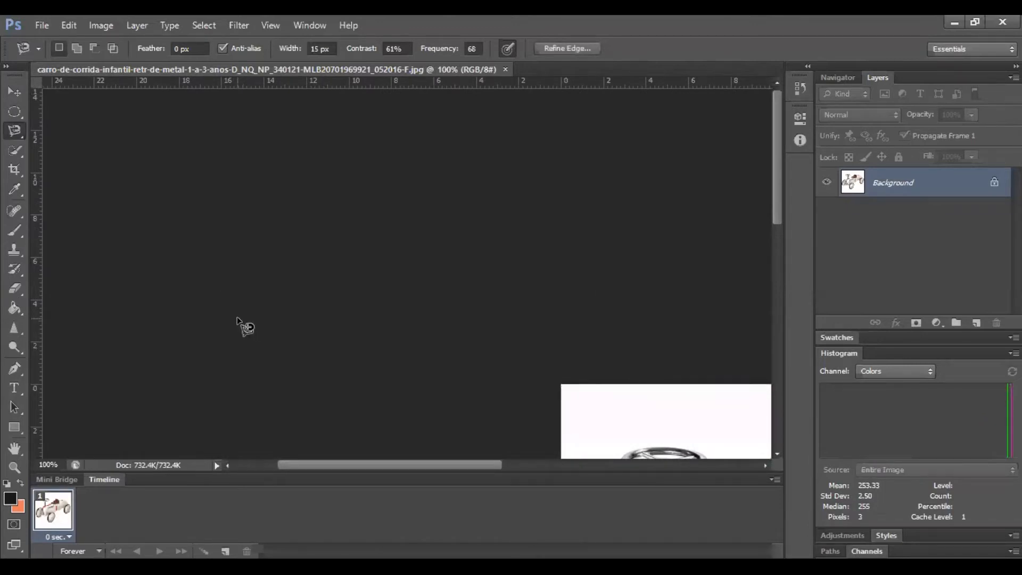
left_click(21, 93)
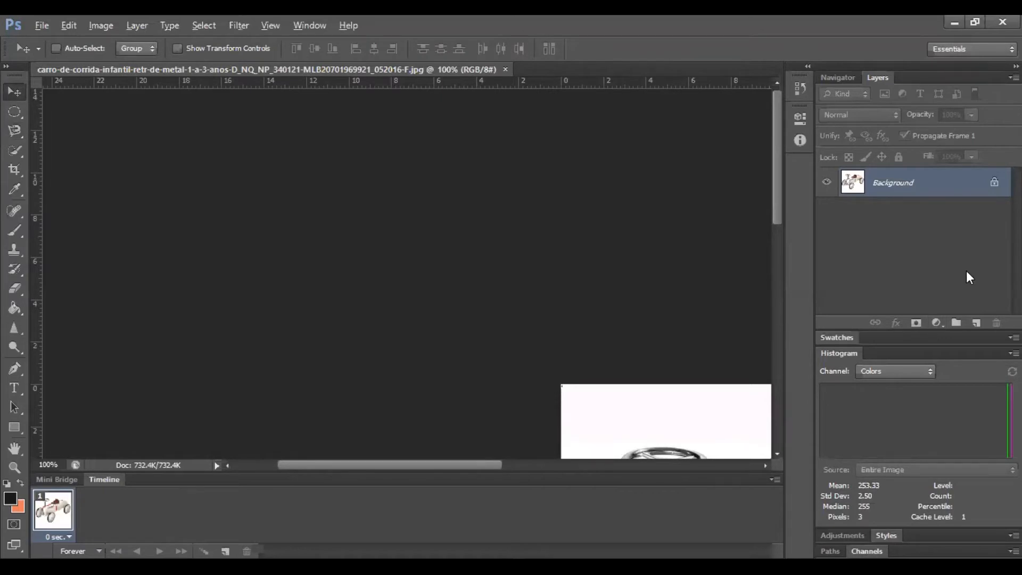
key("ctrl+d")
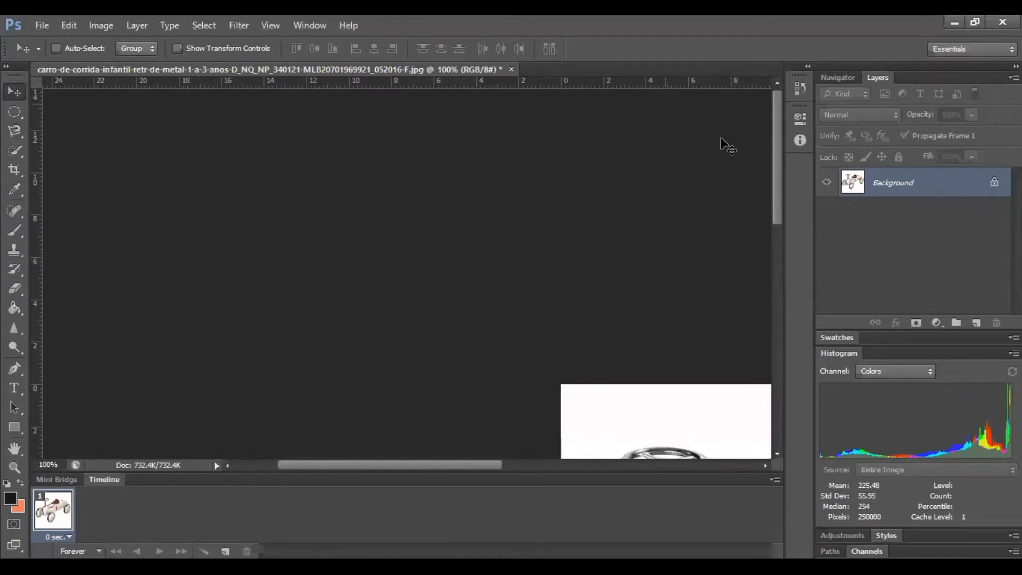
left_click(74, 24)
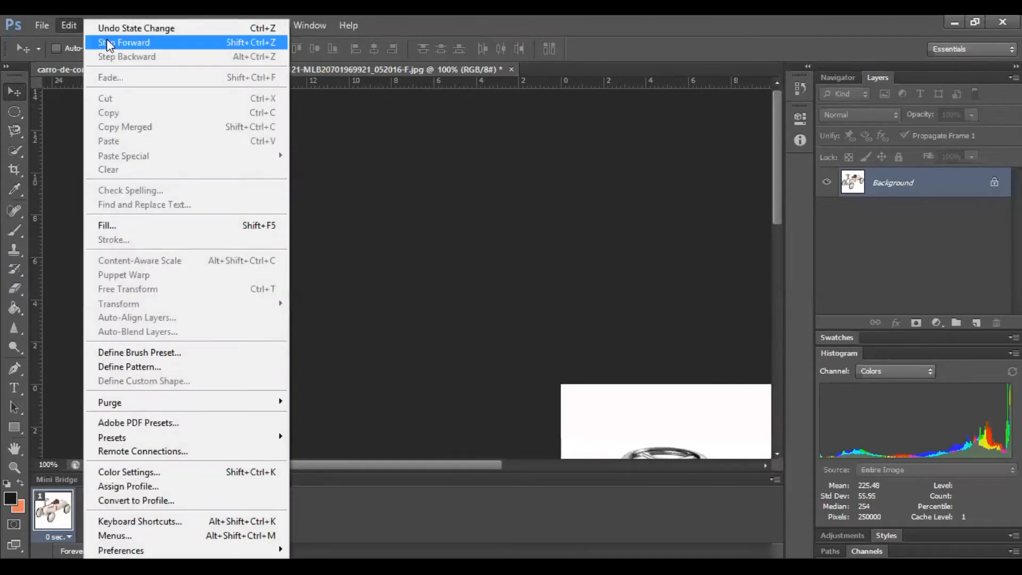
left_click(114, 28)
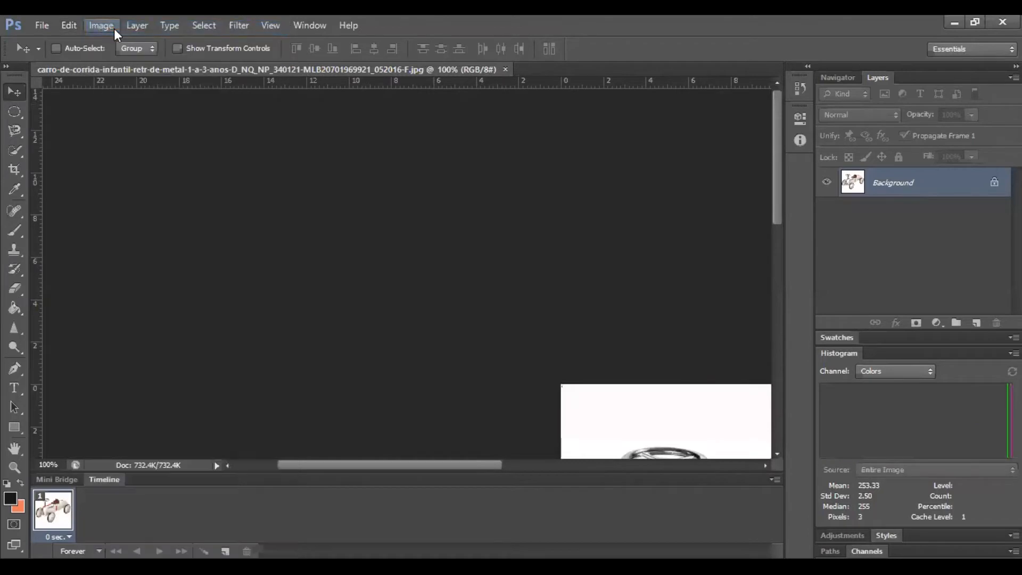
left_click(75, 23)
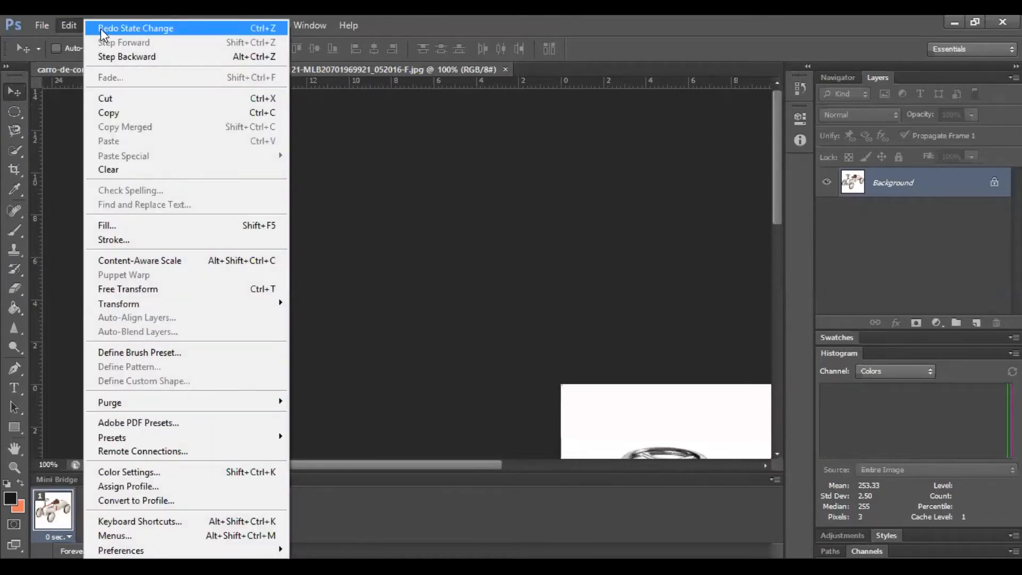
left_click(116, 56)
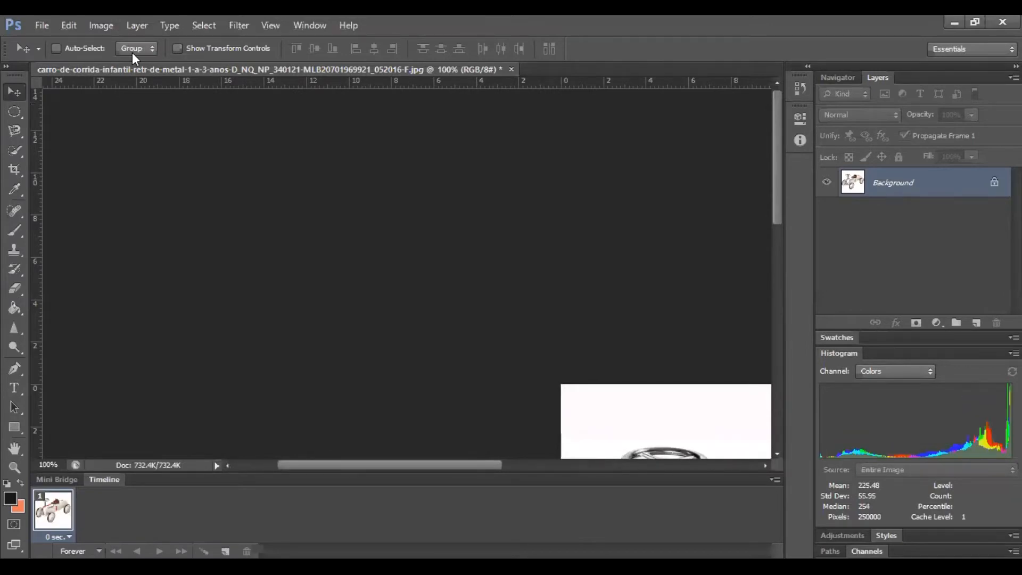
Trace the toy car's outline with the Magnetic Lasso at 15 px width and 61% contrast, starting and closing at the far front wheel.
scroll(782, 233, "down", 5)
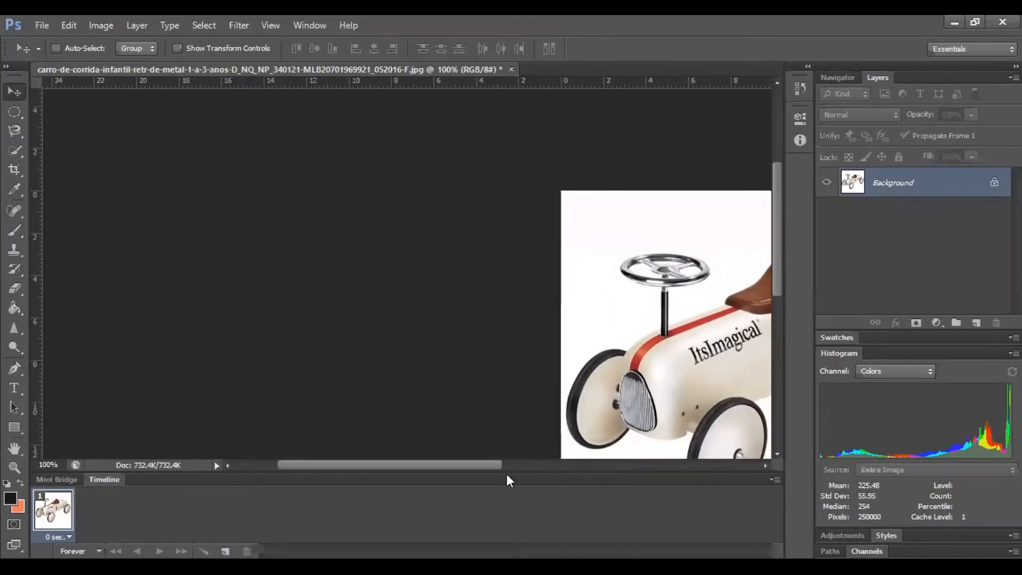
left_click_drag(479, 465, 596, 465)
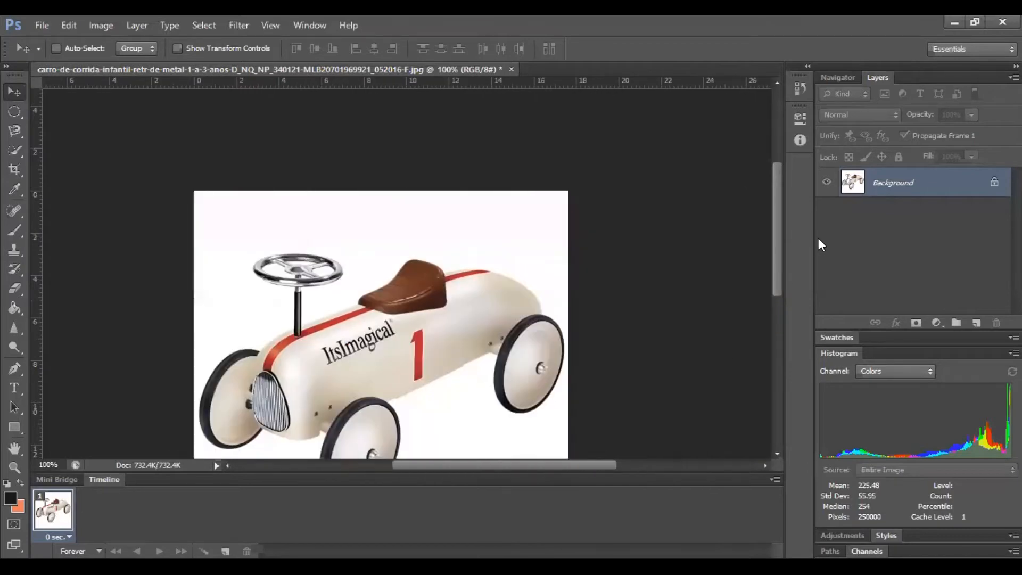
scroll(781, 245, "down", 2)
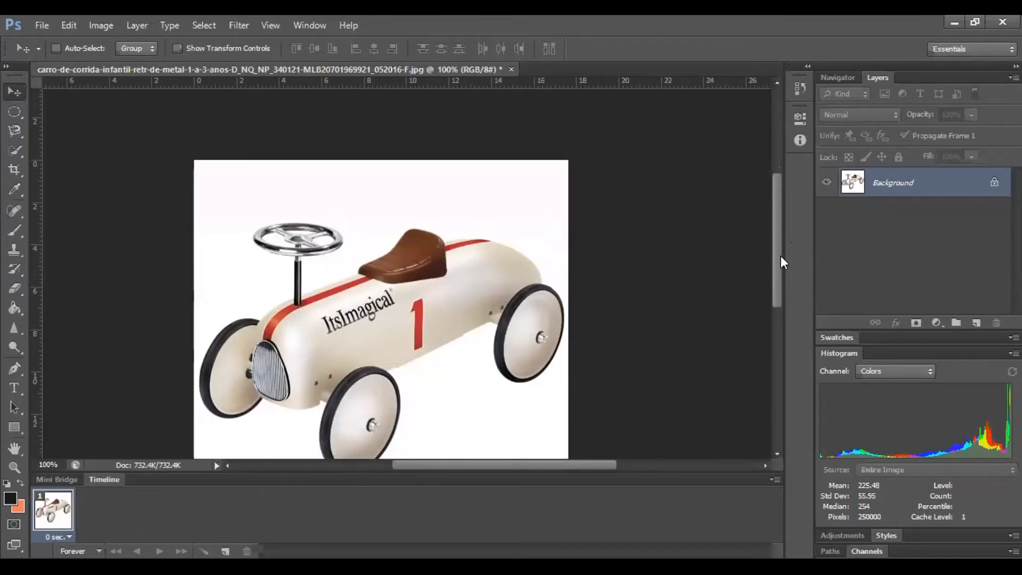
scroll(780, 255, "down", 5)
left_click(14, 127)
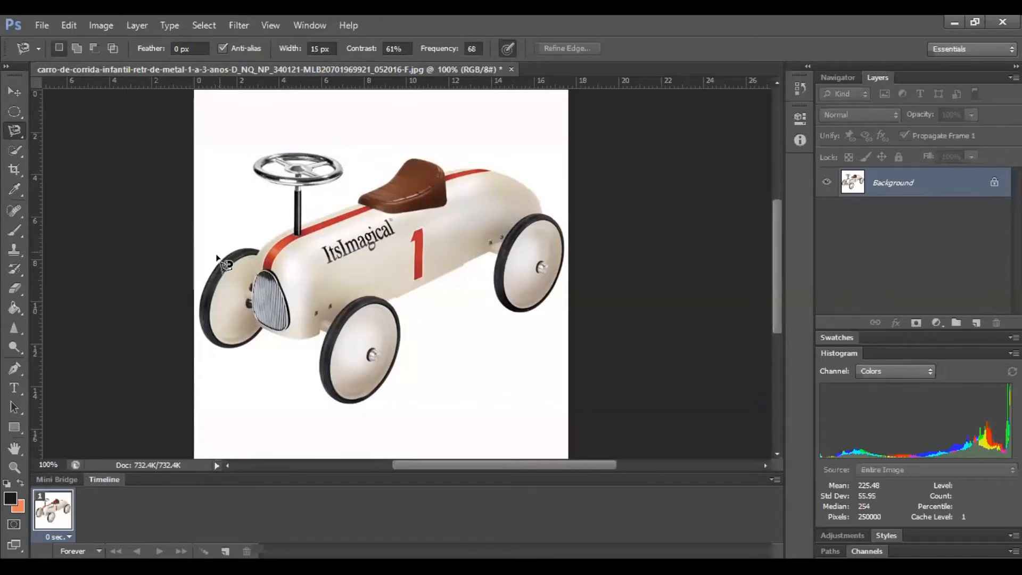
left_click(201, 297)
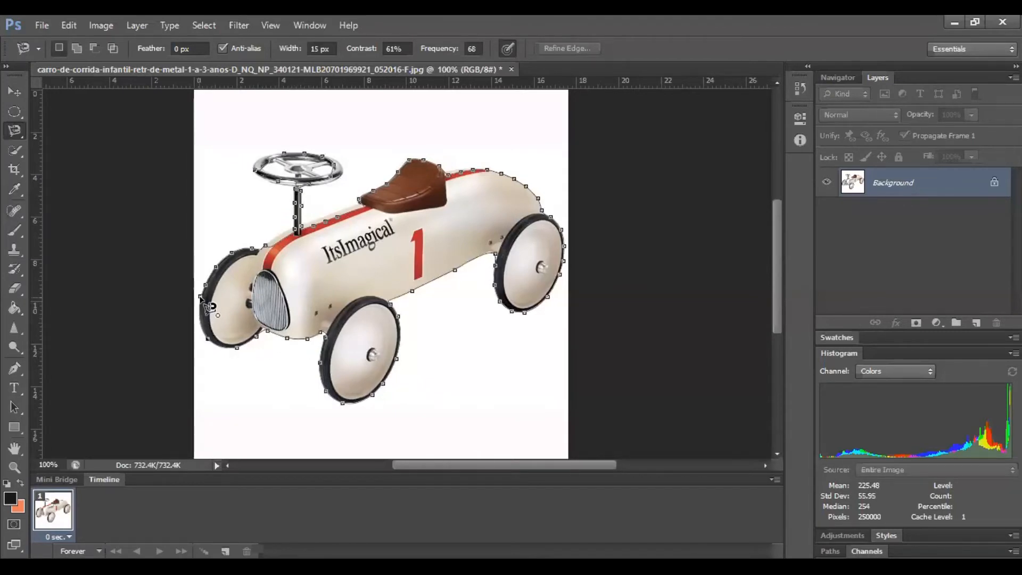
left_click(199, 301)
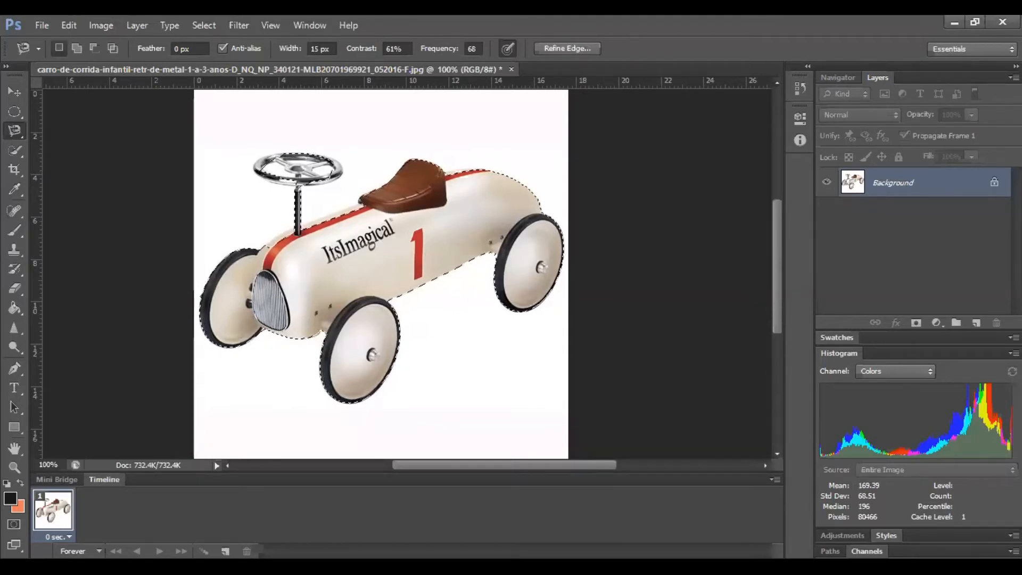
left_click(304, 187)
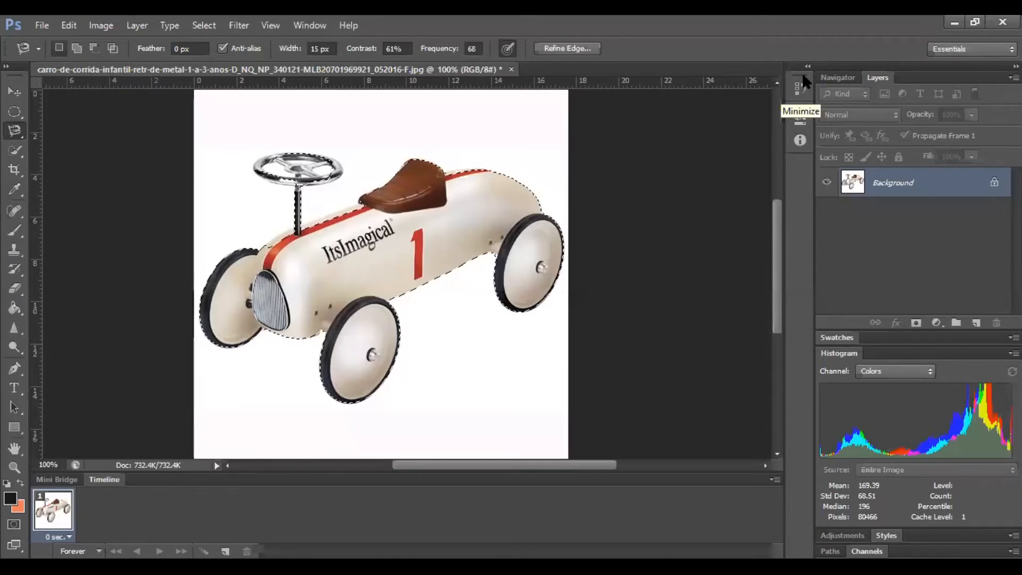
Deselect the toy car and set the Magnetic Lasso's contrast to 15%.
key("ctrl+d")
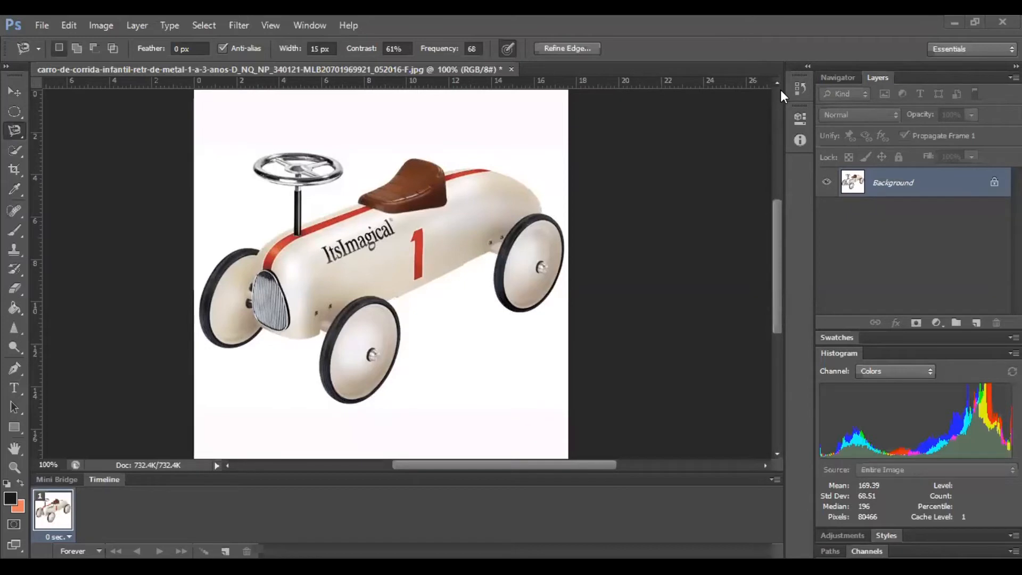
left_click(395, 124)
key("ctrl+d")
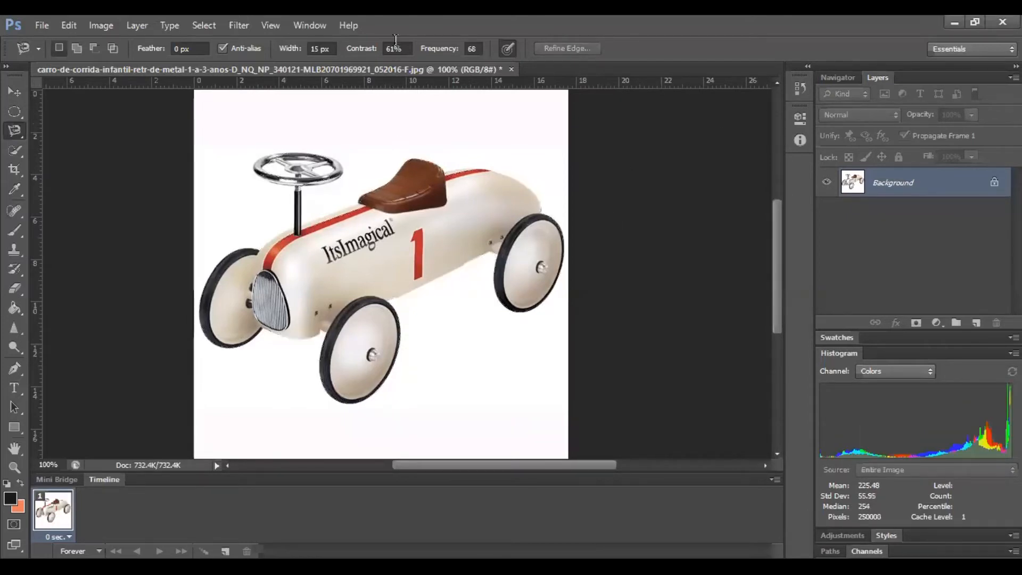
mouse_move(376, 56)
left_mouse_down()
mouse_move(346, 54)
mouse_move(382, 54)
left_mouse_up()
key("Return")
Retrace the toy car's outline with the Magnetic Lasso at 15% contrast, then toggle the selection off, on and off again.
left_click(200, 304)
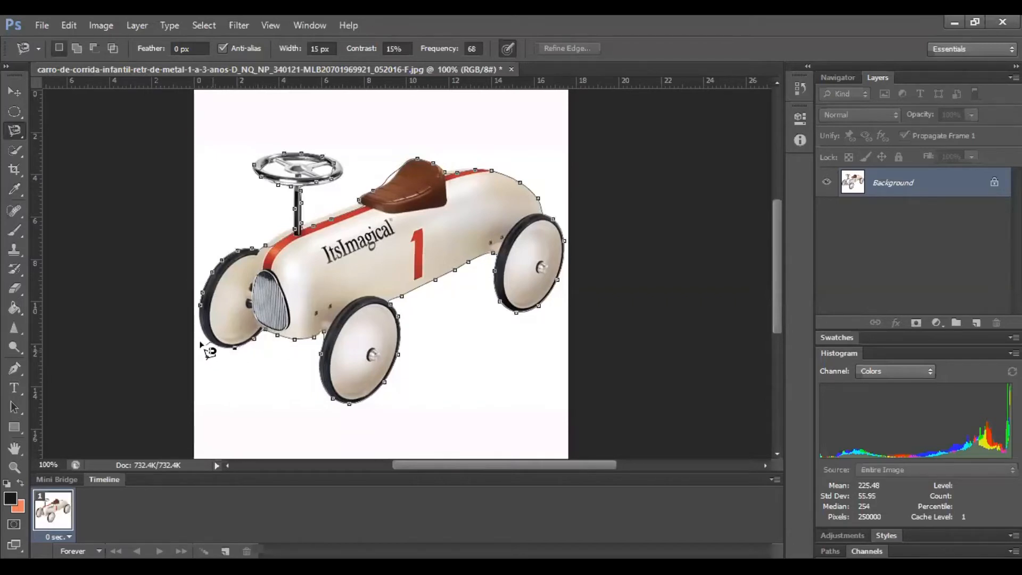
left_click(202, 307)
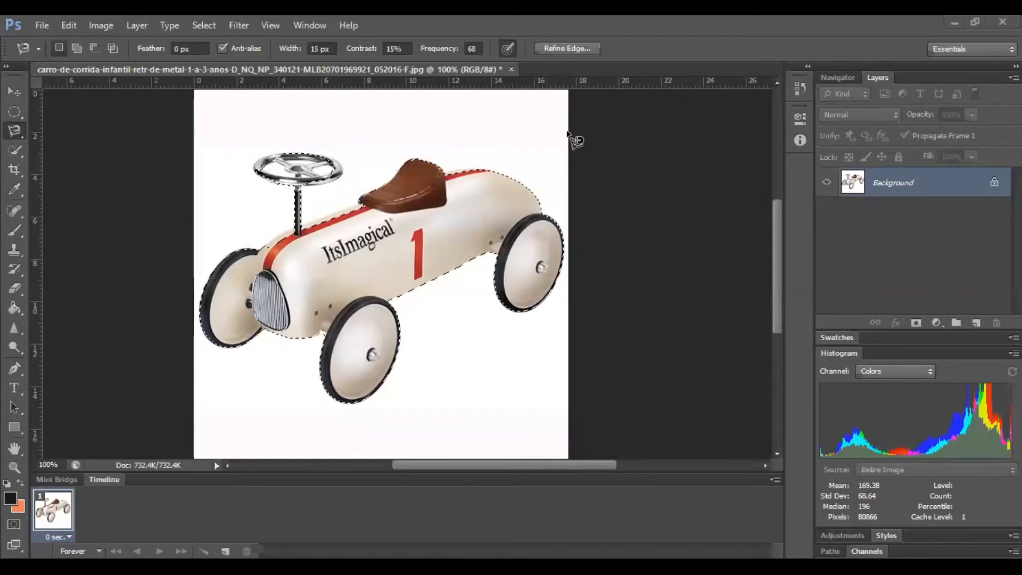
key("ctrl+d")
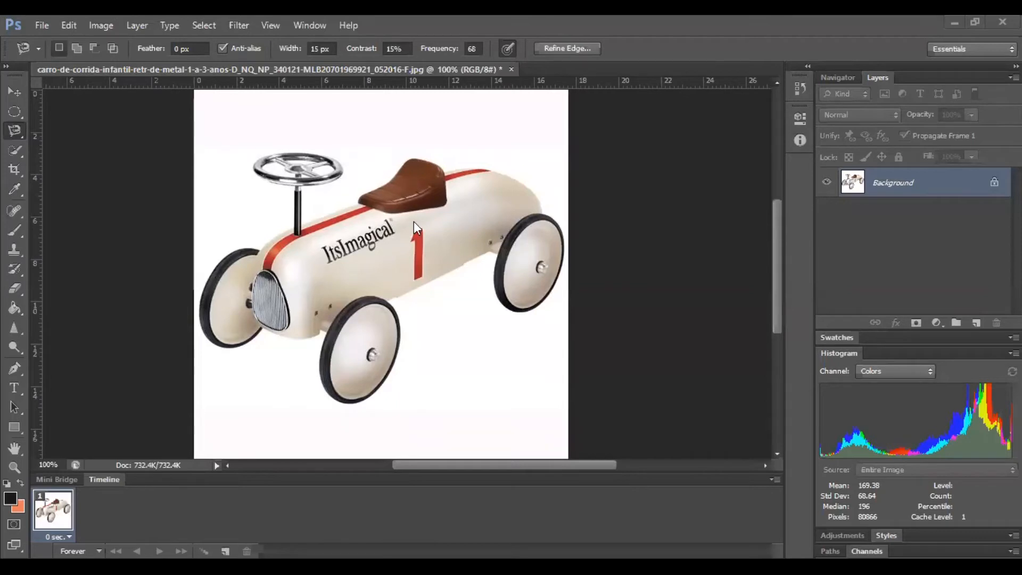
key("ctrl+shift+d")
key("ctrl+d")
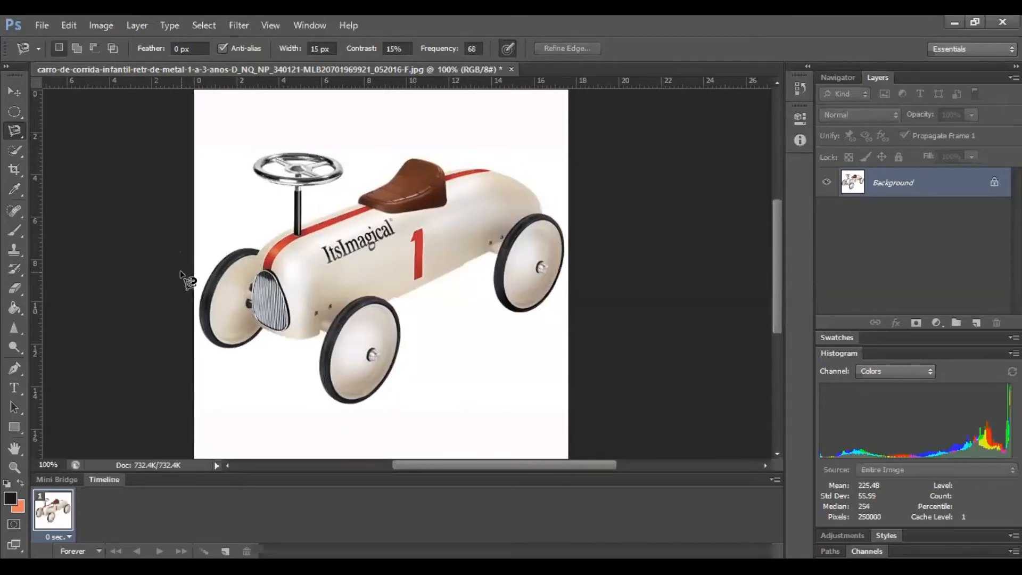
Set the Magnetic Lasso's frequency to 86.
left_click(201, 293)
left_click(463, 49)
type("86")
Trace the toy car from the far front wheel over the top to the rear wheel and remove all the anchor points.
left_click(201, 301)
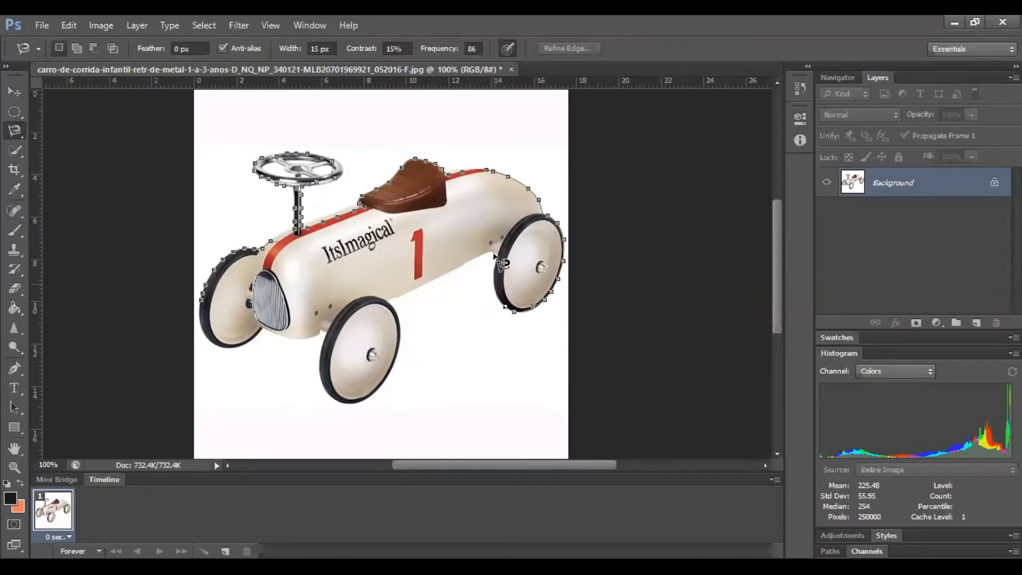
key("BackSpace")
key("BackSpace")
key("BackSpace")
key("BackSpace")
key("BackSpace")
key("BackSpace")
key("BackSpace")
key("BackSpace")
key("BackSpace")
key("BackSpace")
key("BackSpace")
key("BackSpace")
key("BackSpace")
key("BackSpace")
key("BackSpace")
key("BackSpace")
key("BackSpace")
key("BackSpace")
key("BackSpace")
key("BackSpace")
key("BackSpace")
key("BackSpace")
key("BackSpace")
key("BackSpace")
key("BackSpace")
key("BackSpace")
key("BackSpace")
key("BackSpace")
key("BackSpace")
key("BackSpace")
key("BackSpace")
key("BackSpace")
key("BackSpace")
key("BackSpace")
key("BackSpace")
key("BackSpace")
key("BackSpace")
key("BackSpace")
key("BackSpace")
key("BackSpace")
key("BackSpace")
key("BackSpace")
key("BackSpace")
key("BackSpace")
key("BackSpace")
key("BackSpace")
key("BackSpace")
key("BackSpace")
key("BackSpace")
key("BackSpace")
key("BackSpace")
key("BackSpace")
key("BackSpace")
key("BackSpace")
key("BackSpace")
key("BackSpace")
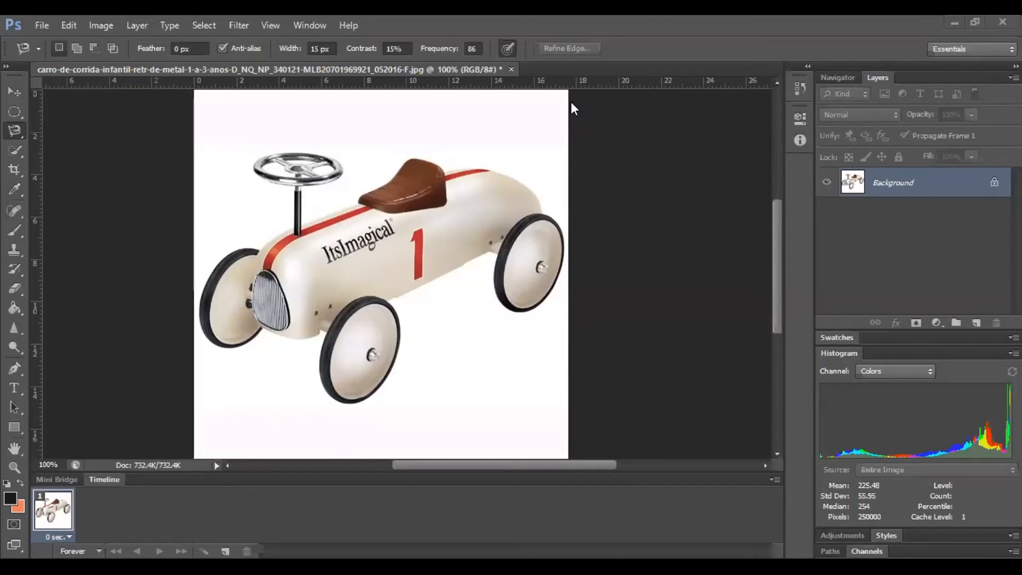
Open the Catalyst-crop.jpg image from Downloads and switch to the regular Lasso tool.
left_click(41, 25)
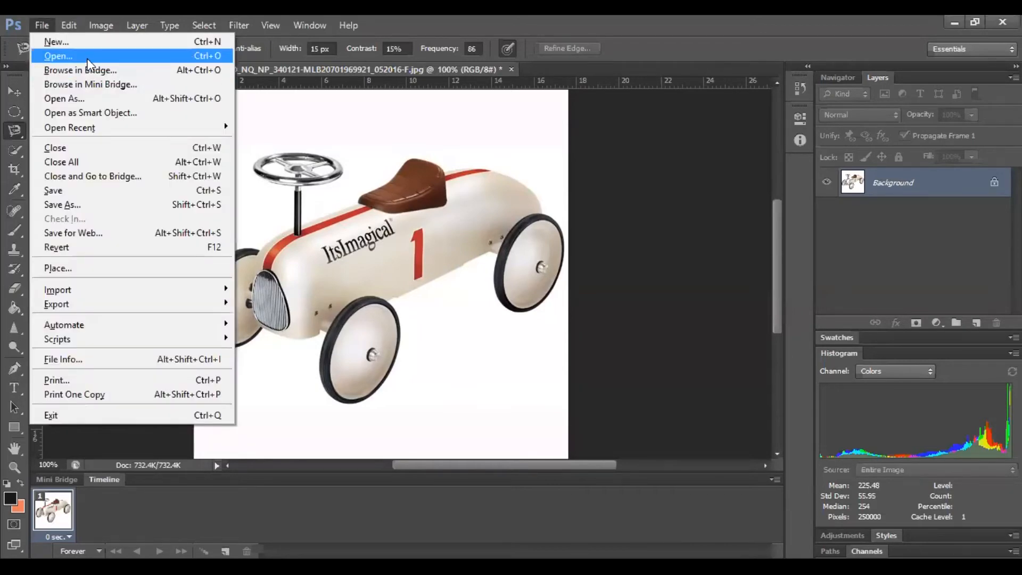
left_click(88, 58)
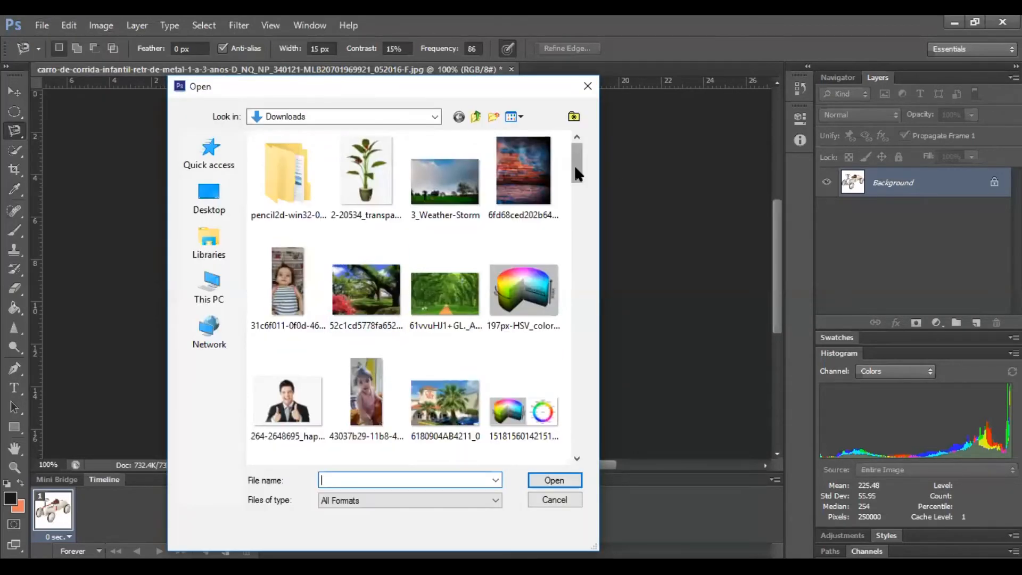
left_click_drag(574, 168, 581, 225)
left_click(534, 174)
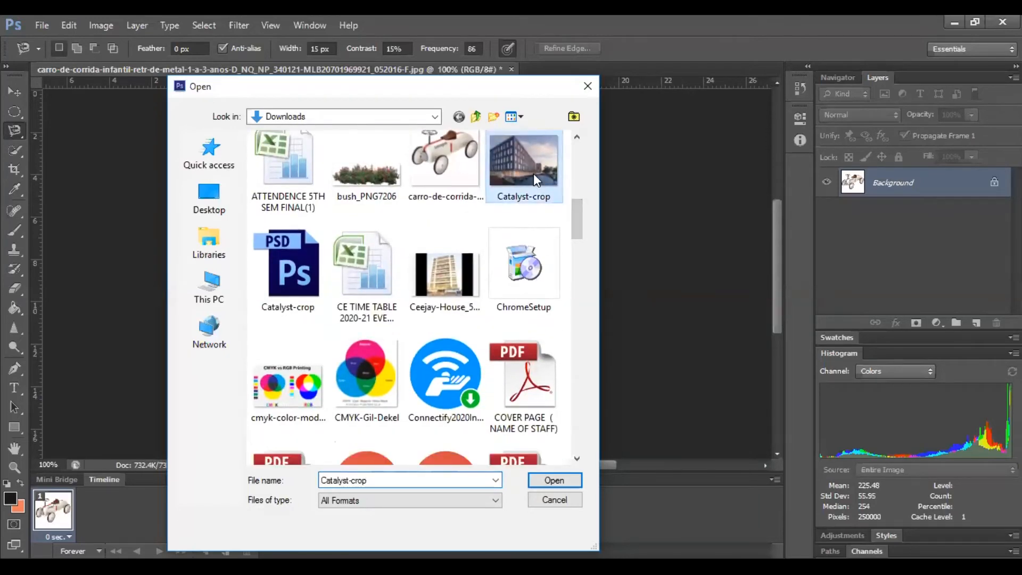
double_click(533, 173)
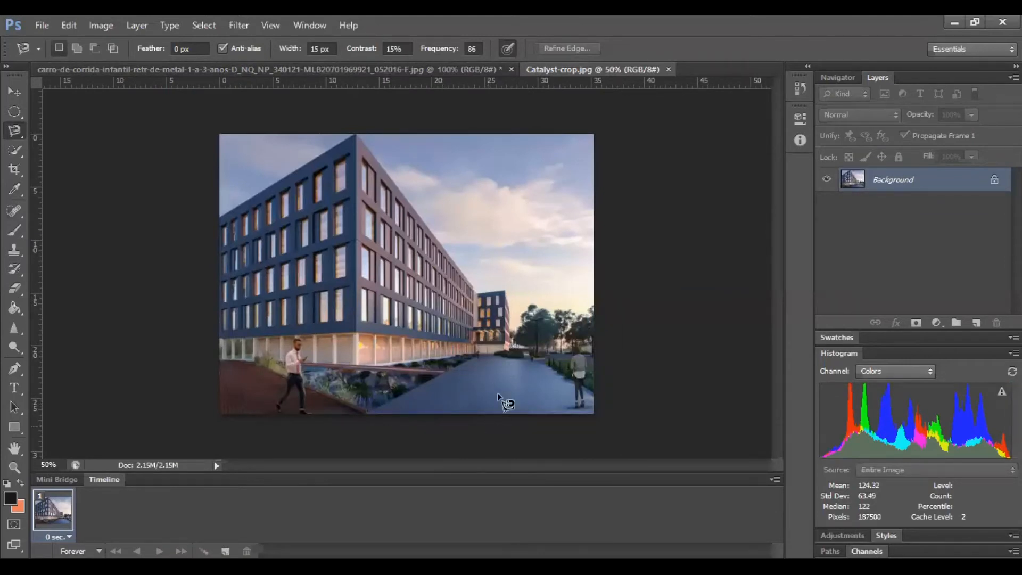
right_click(16, 137)
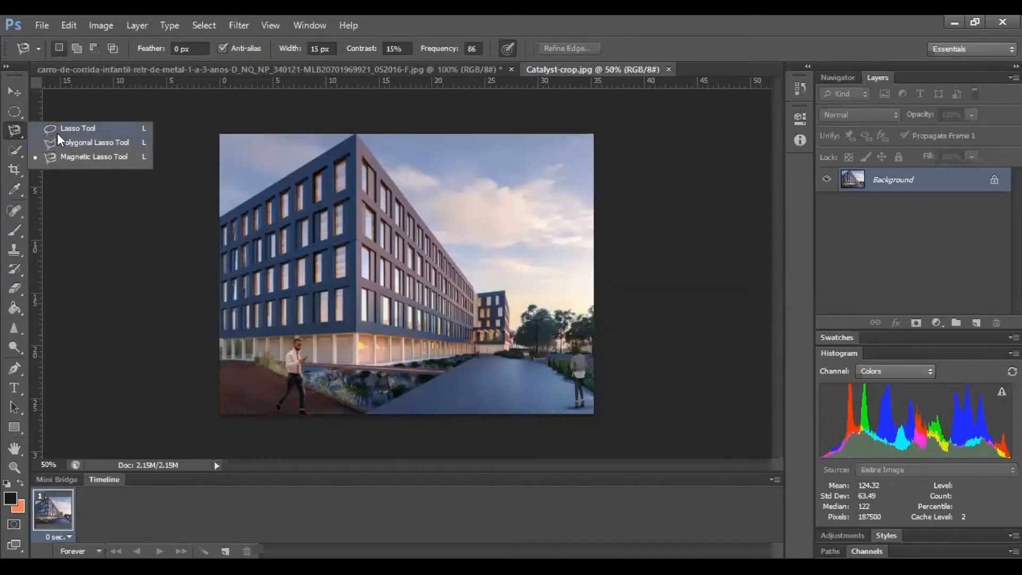
left_click(56, 132)
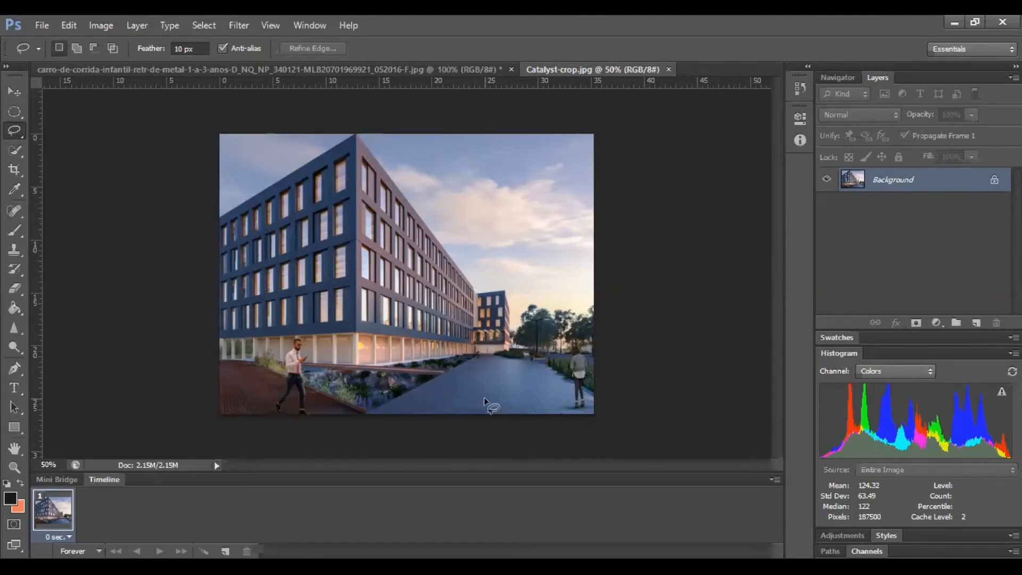
Convert the building image's Background into a regular layer and add an empty layer above it.
double_click(960, 188)
key("Return")
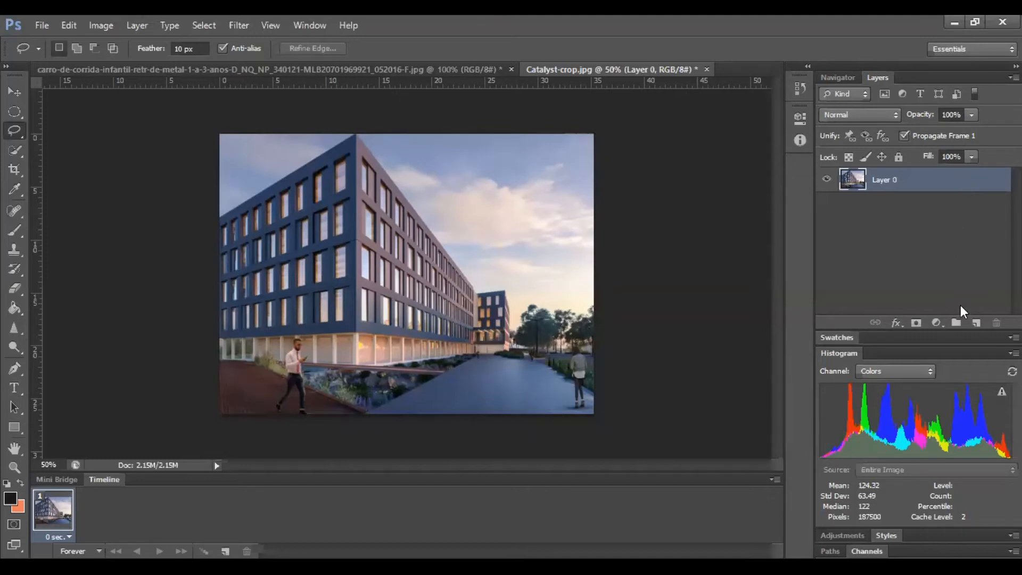
left_click(975, 323)
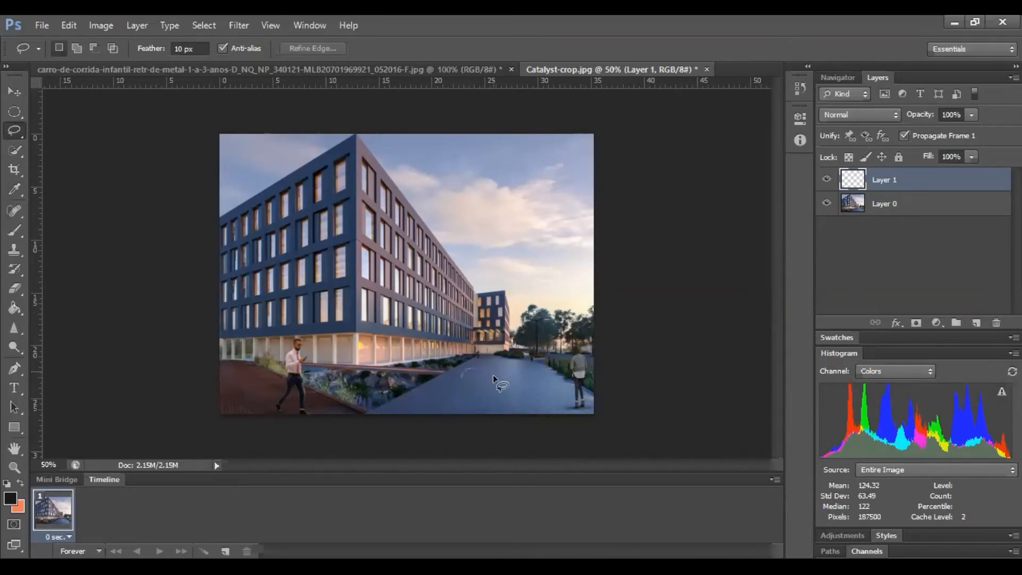
Lasso a small freehand patch on the road with a 10 px feather and add a Hue/Saturation adjustment layer masked to it.
left_click_drag(460, 389, 465, 371)
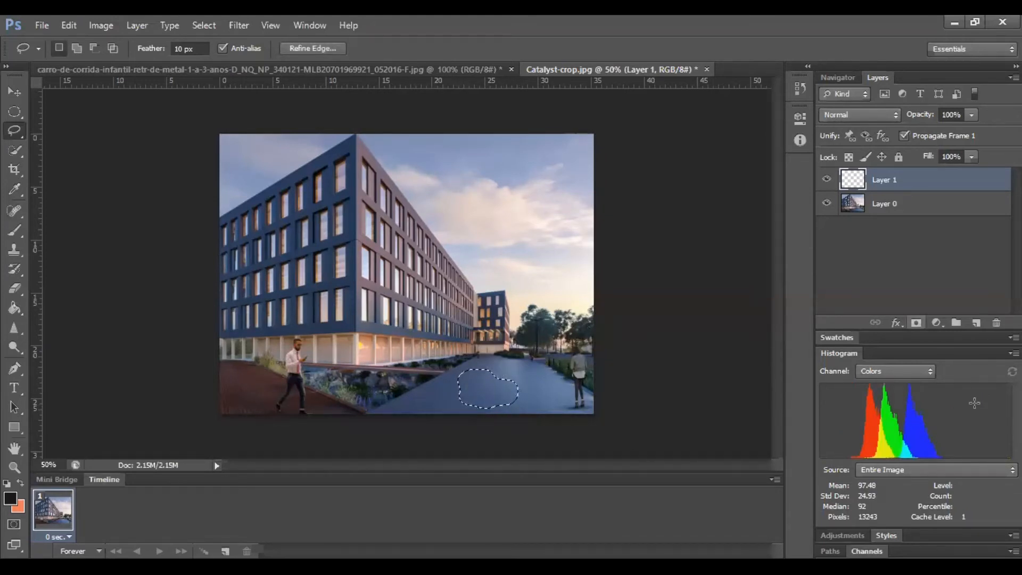
left_click(935, 323)
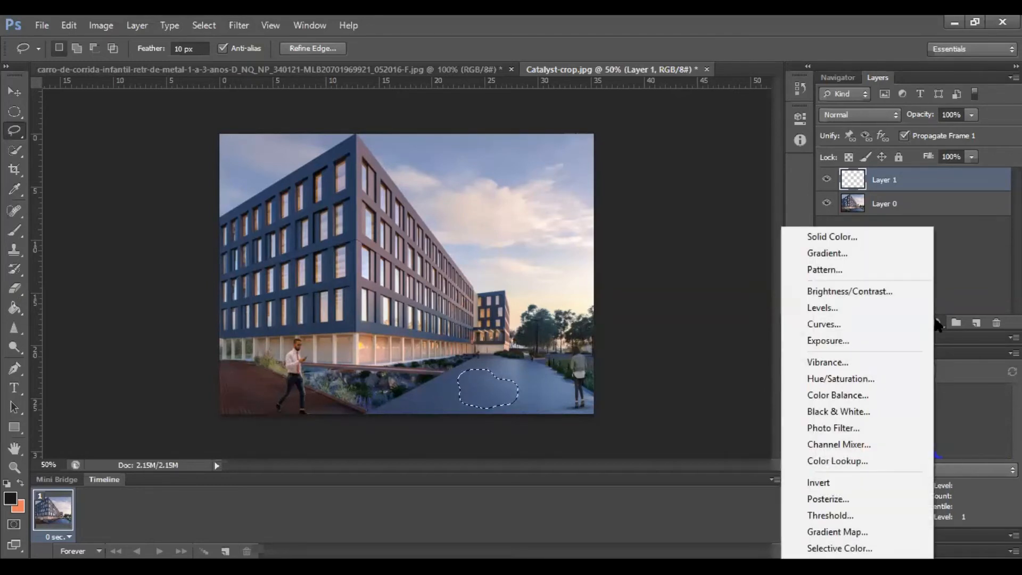
left_click(838, 383)
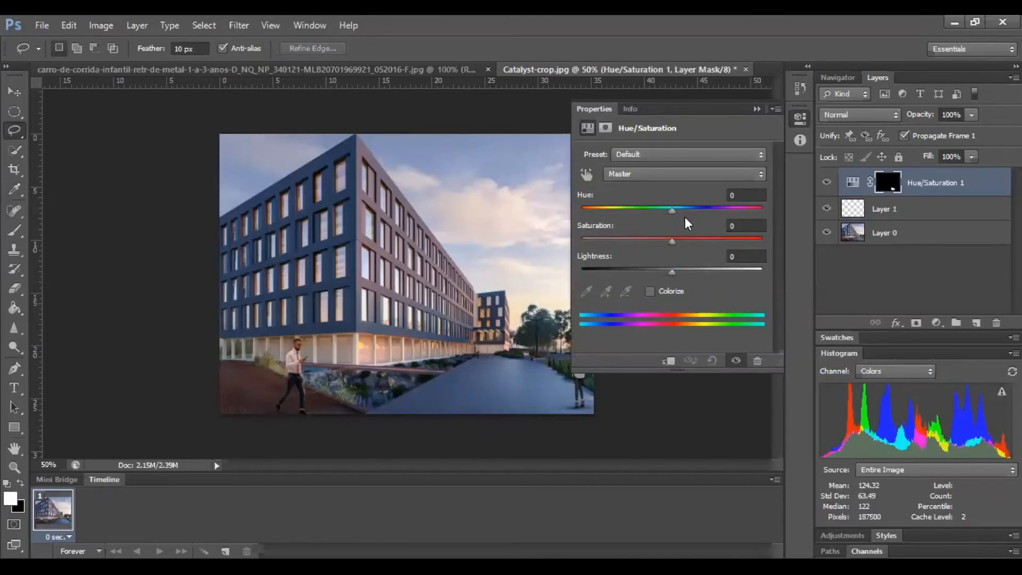
Recolour the road patch by setting hue to -168, saturation to +60 and lightness to -31.
left_click_drag(671, 209, 585, 219)
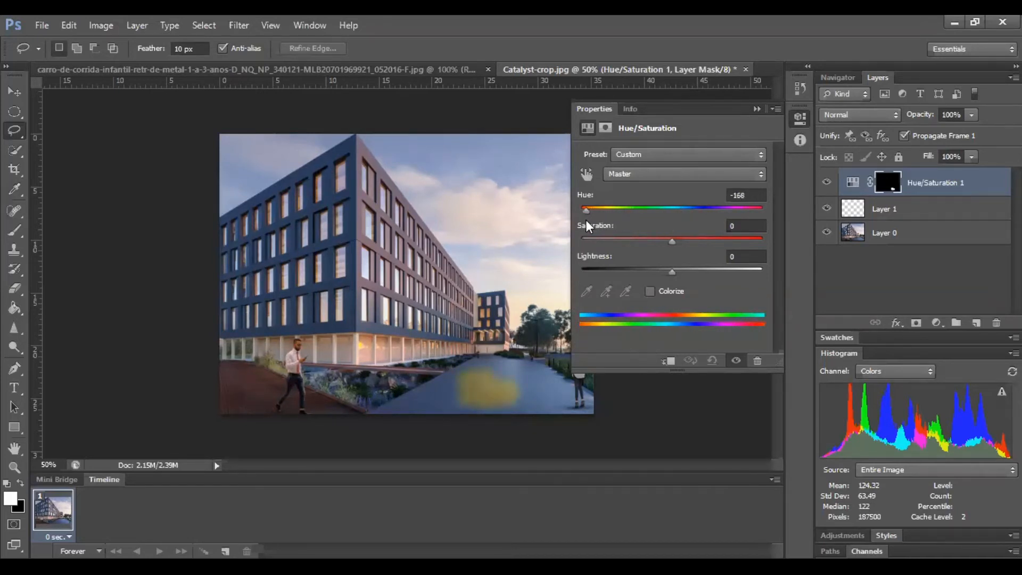
left_click_drag(672, 241, 701, 244)
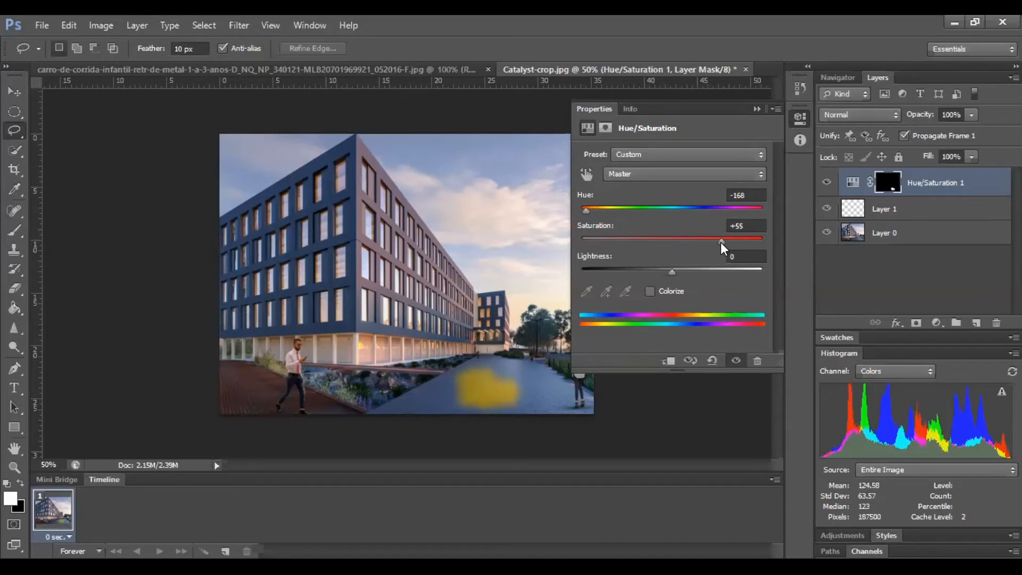
left_click_drag(670, 270, 643, 274)
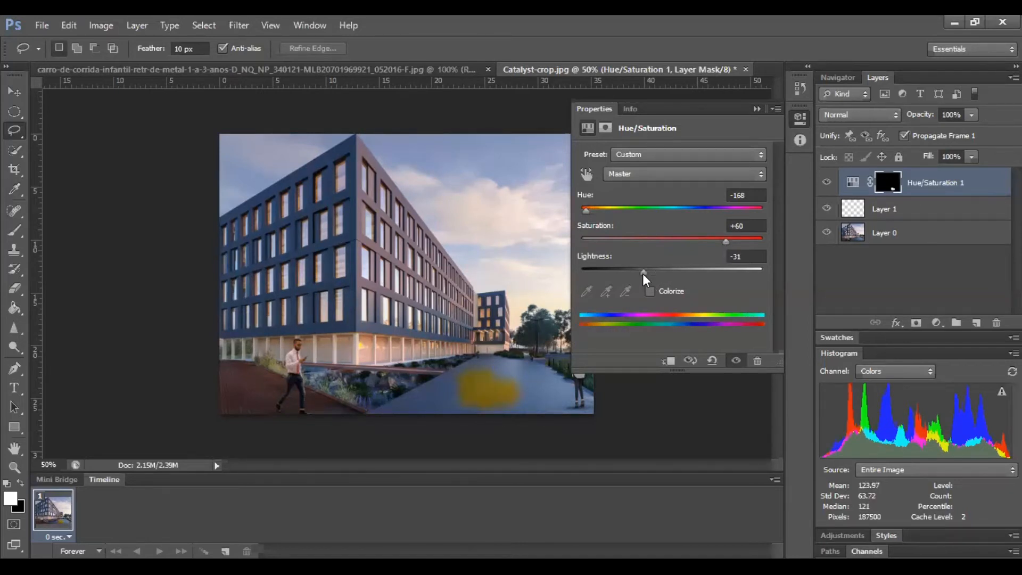
left_click(756, 109)
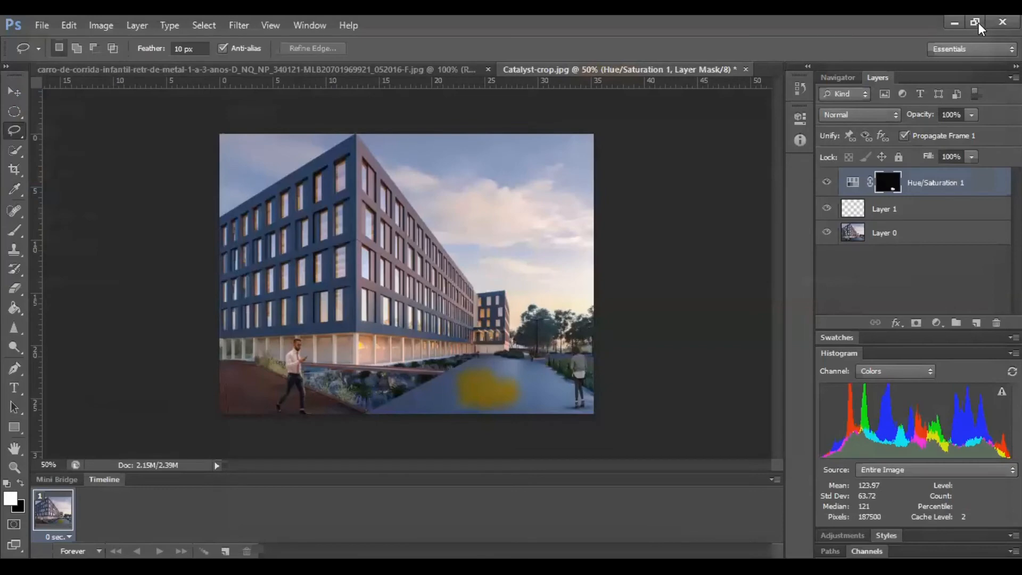
Open the 61vvuHJ1+GL._AC_SX450_ image of the tree-lined path from Downloads.
left_click(41, 25)
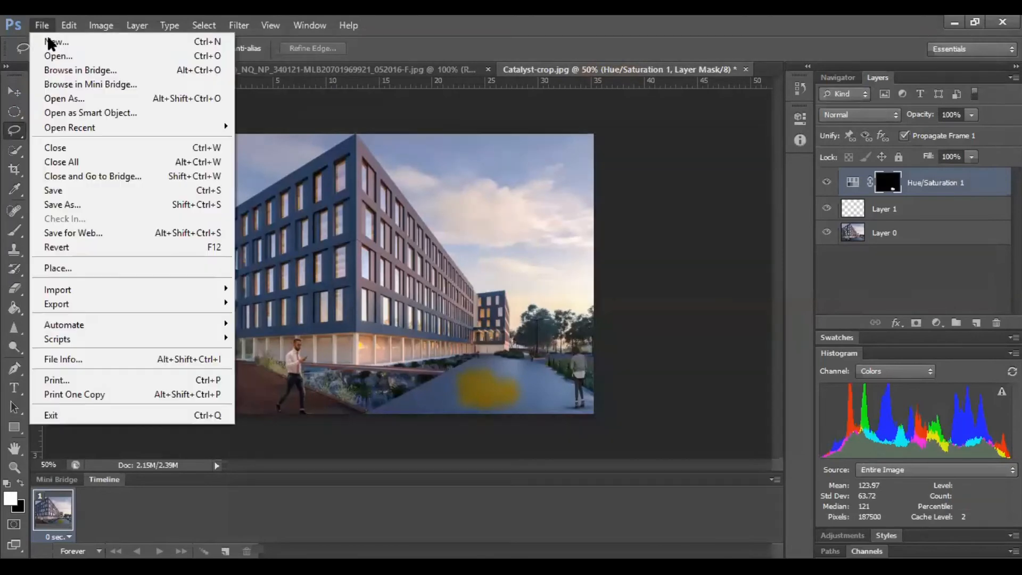
left_click(56, 56)
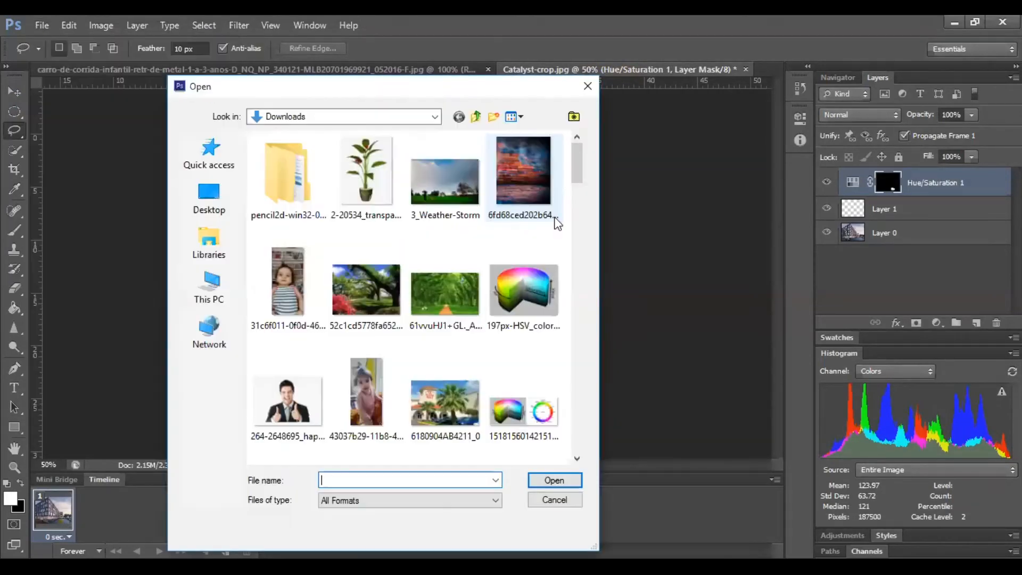
left_click(446, 300)
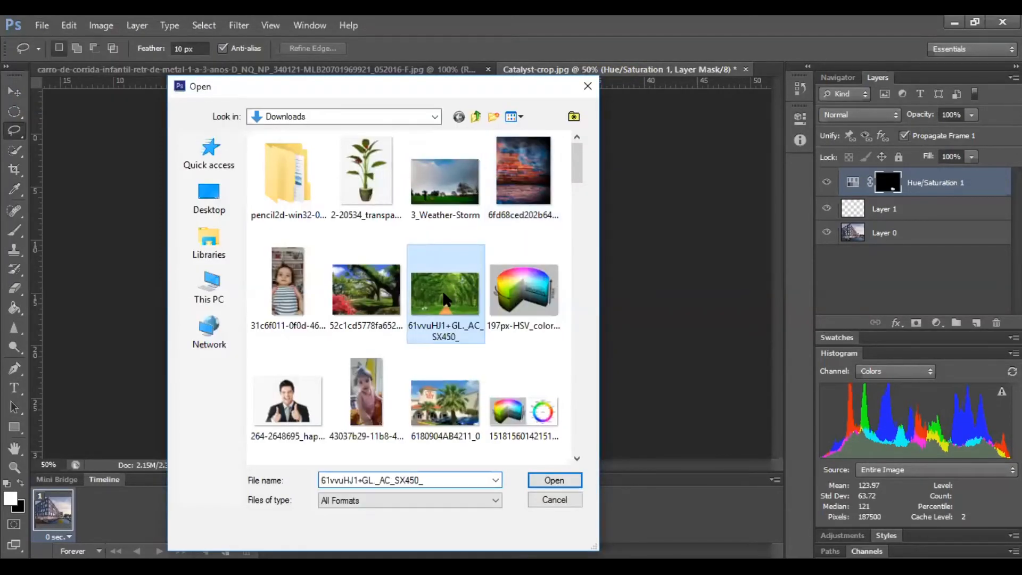
double_click(446, 300)
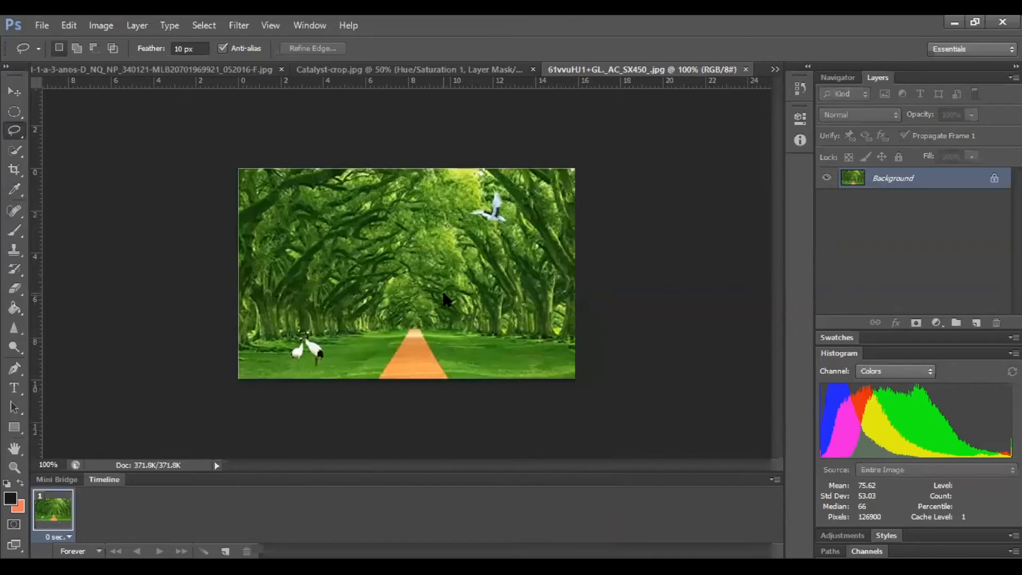
Convert the tree-lined path image's Background into a regular layer and add an empty layer above it.
double_click(959, 184)
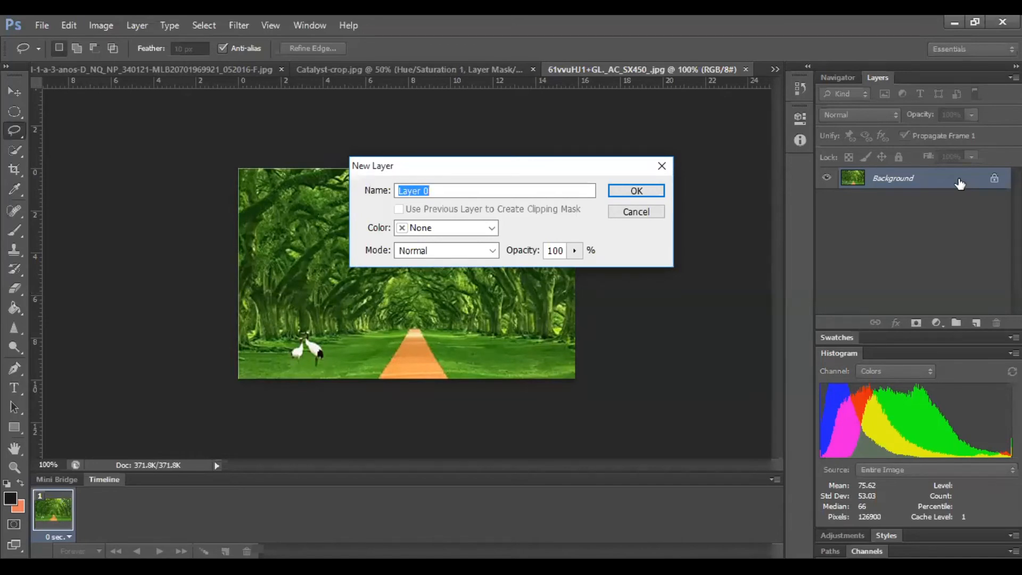
key("Return")
left_click(975, 323)
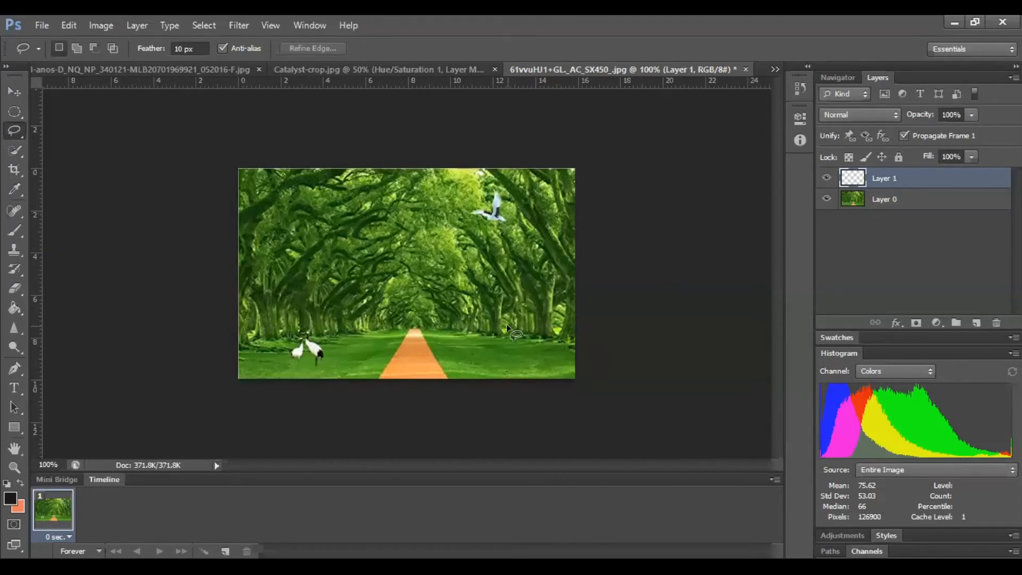
Lasso a small oval patch of trees above the cranes with a 10 px feather and add a Hue/Saturation adjustment layer masked to it.
key("ctrl+plus")
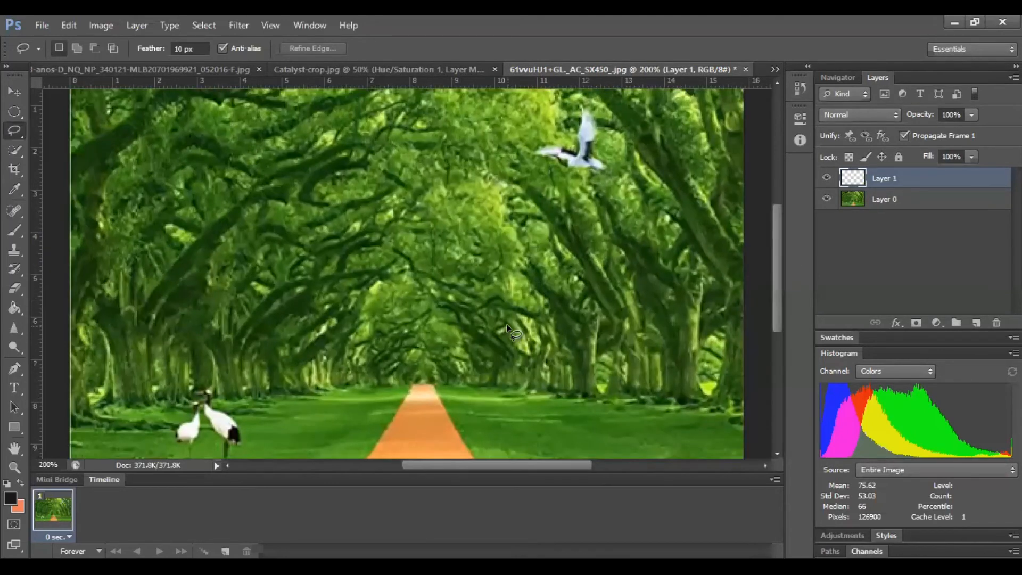
left_click_drag(776, 320, 777, 367)
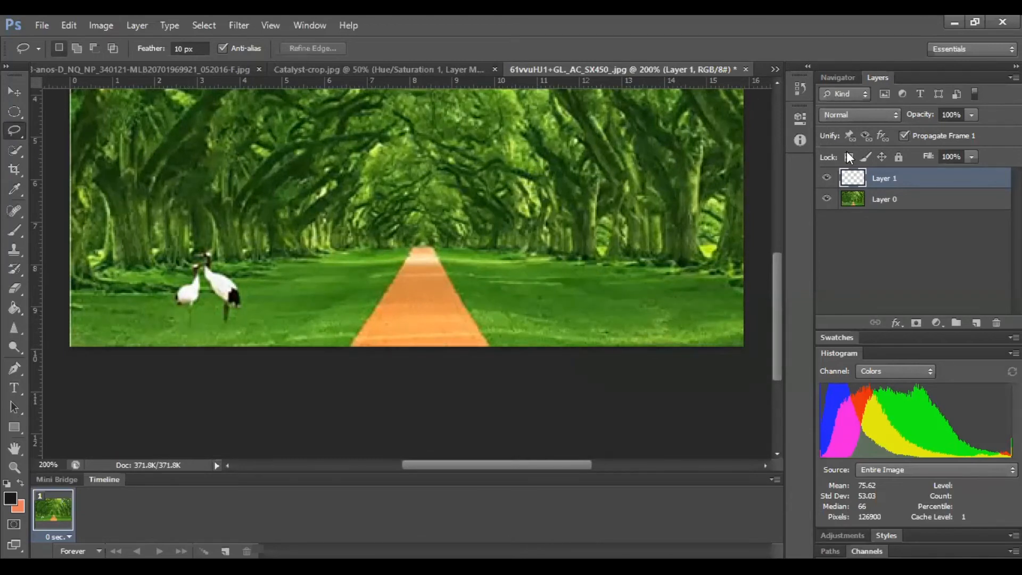
mouse_move(165, 213)
left_mouse_down()
mouse_move(202, 167)
mouse_move(277, 163)
mouse_move(289, 176)
mouse_move(241, 215)
mouse_move(201, 224)
mouse_move(164, 201)
left_mouse_up()
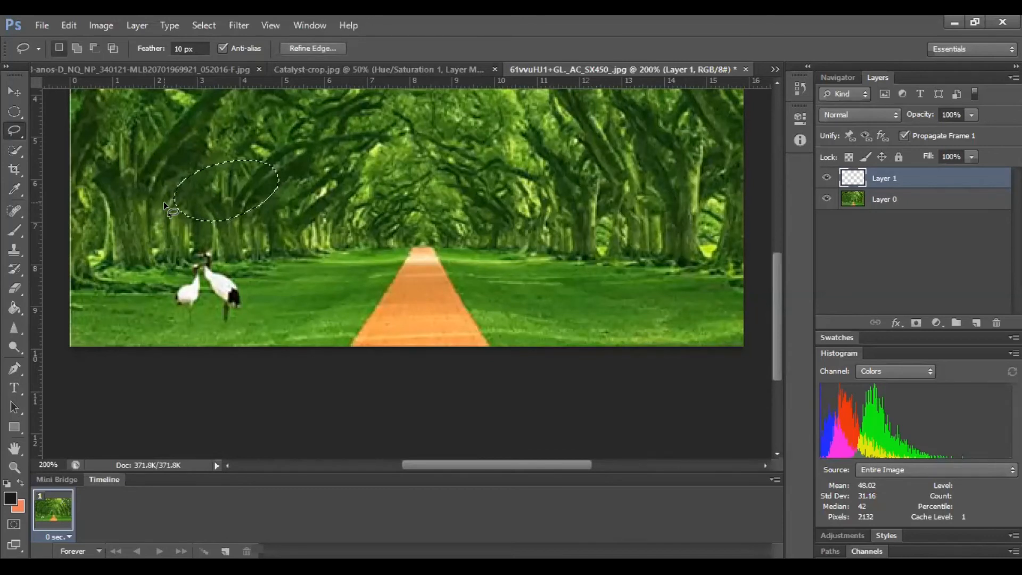
left_click(936, 324)
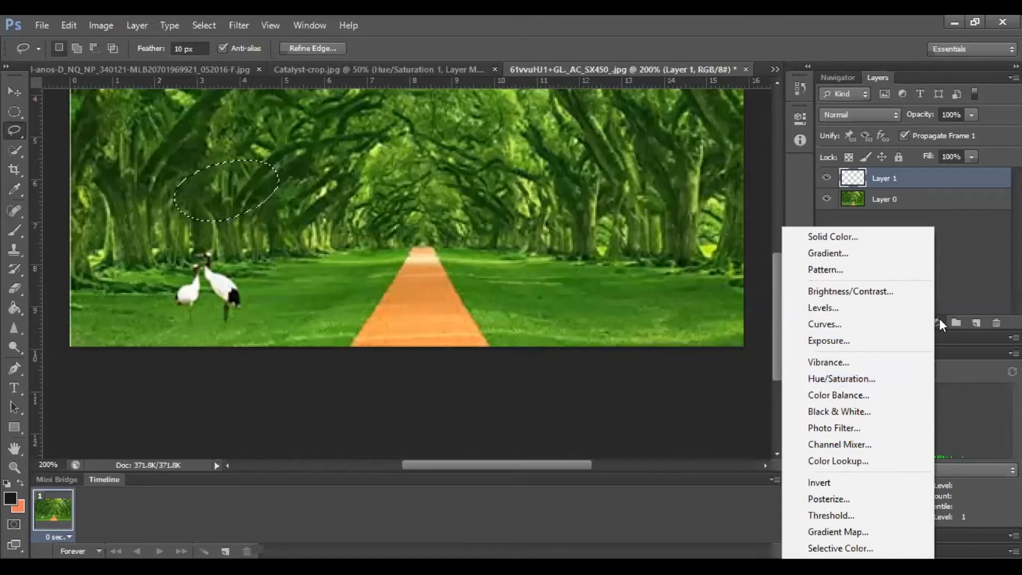
left_click(839, 382)
Recolour the tree patch by setting hue to +41, saturation to +36 and lightness to -17.
left_click_drag(670, 210, 711, 210)
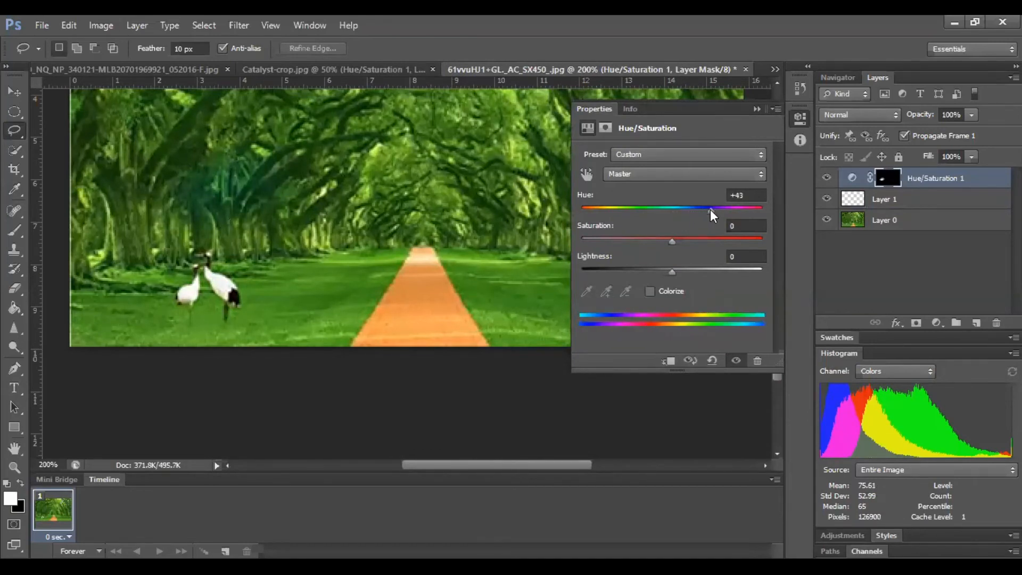
left_click_drag(711, 209, 708, 207)
left_click_drag(672, 240, 705, 242)
mouse_move(673, 272)
left_mouse_down()
mouse_move(619, 273)
mouse_move(657, 273)
left_mouse_up()
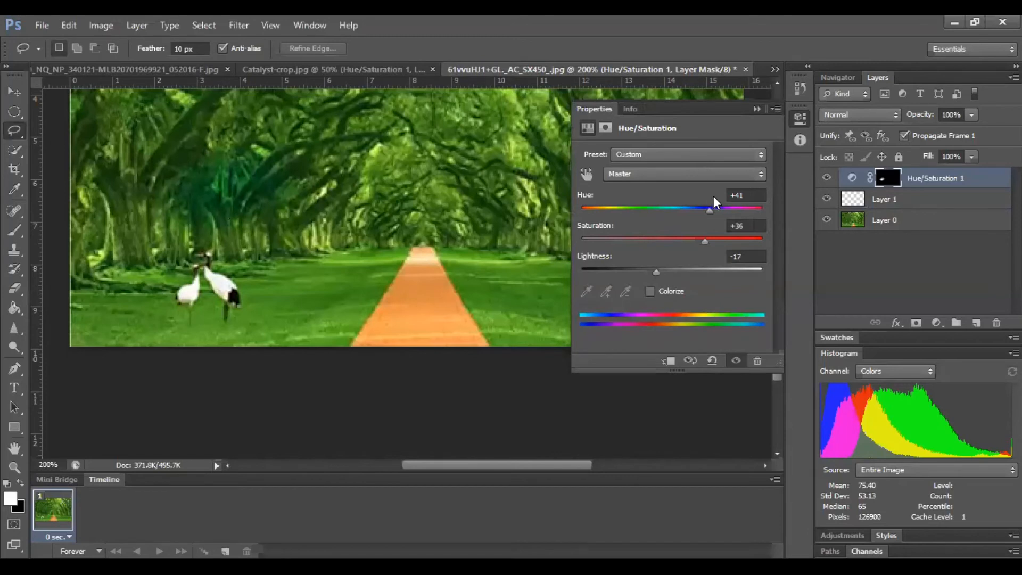
left_click(756, 108)
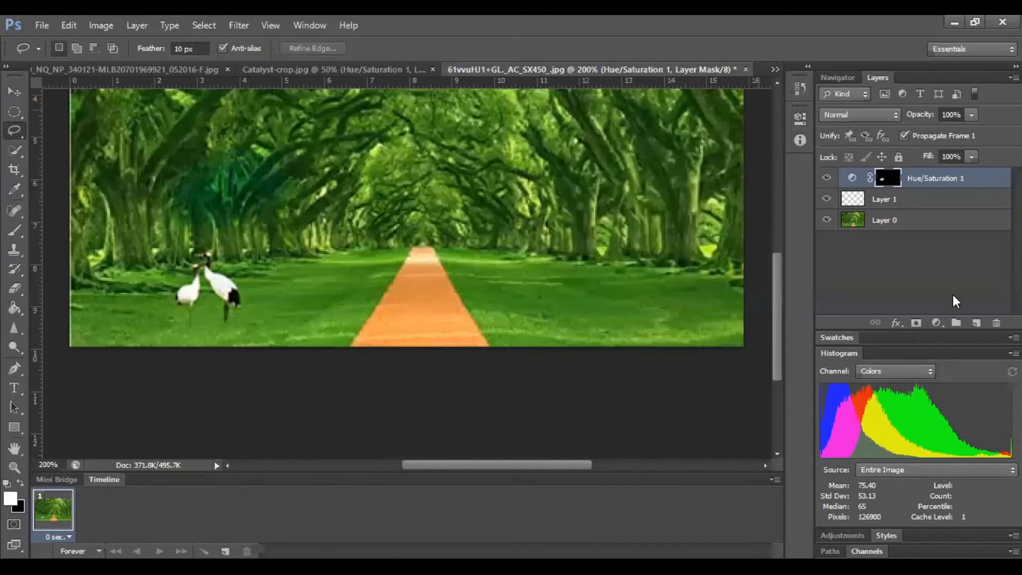
left_click(937, 324)
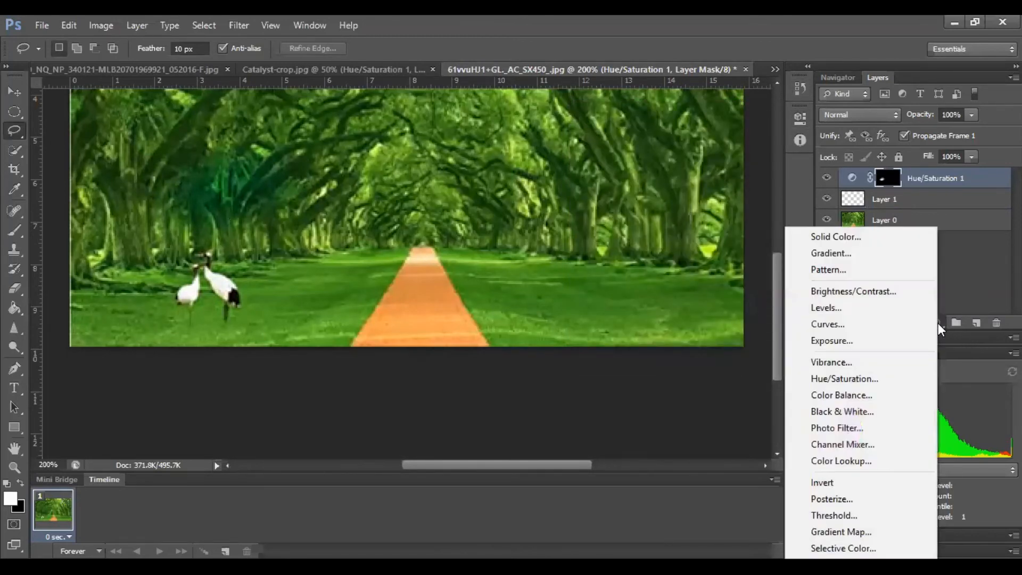
left_click(866, 239)
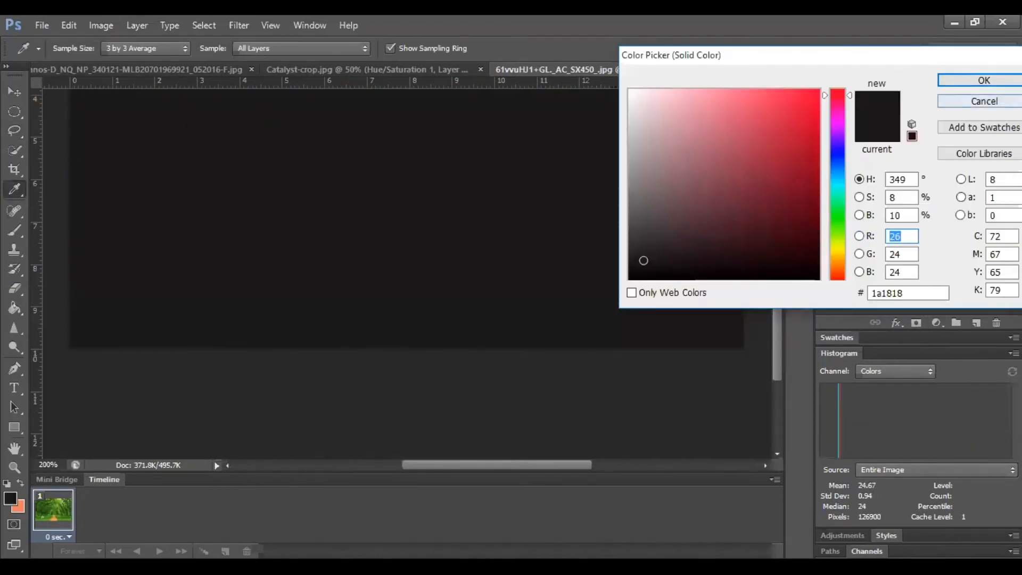
left_click(984, 102)
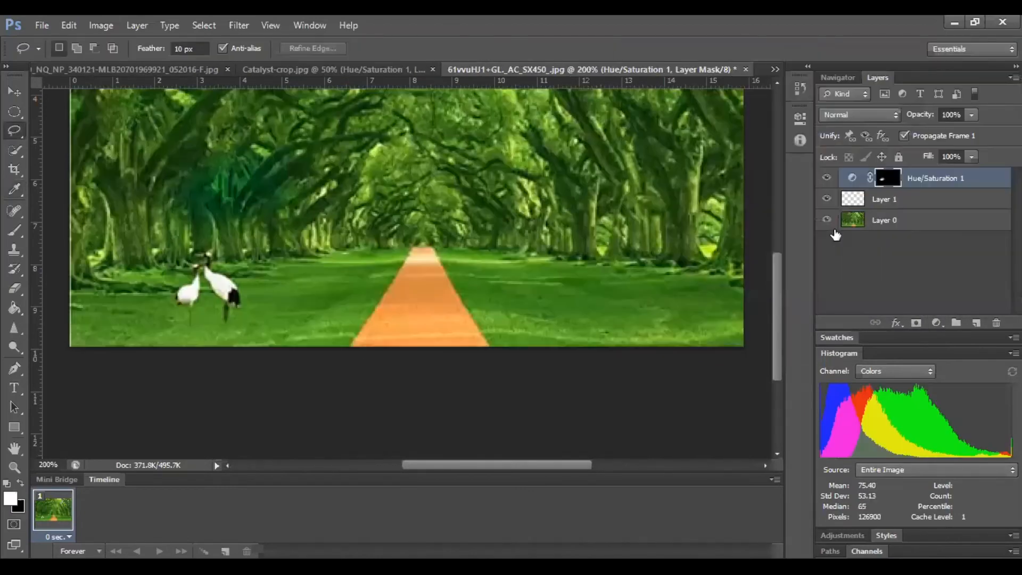
Delete the Hue/Saturation adjustment layer from the tree-lined path image.
right_click(922, 178)
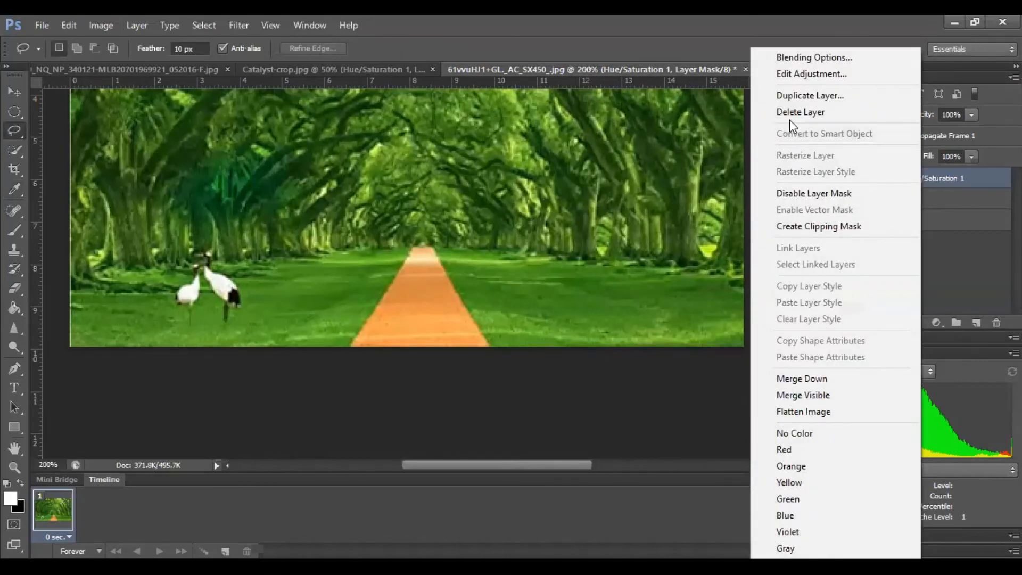
left_click(941, 241)
right_click(910, 180)
left_click(751, 113)
left_click(484, 229)
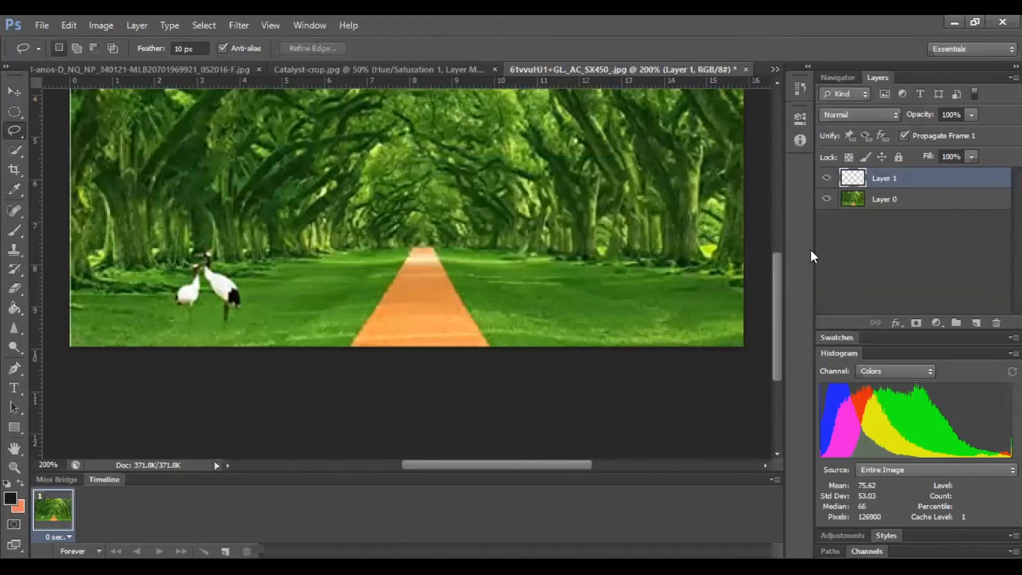
left_click(937, 325)
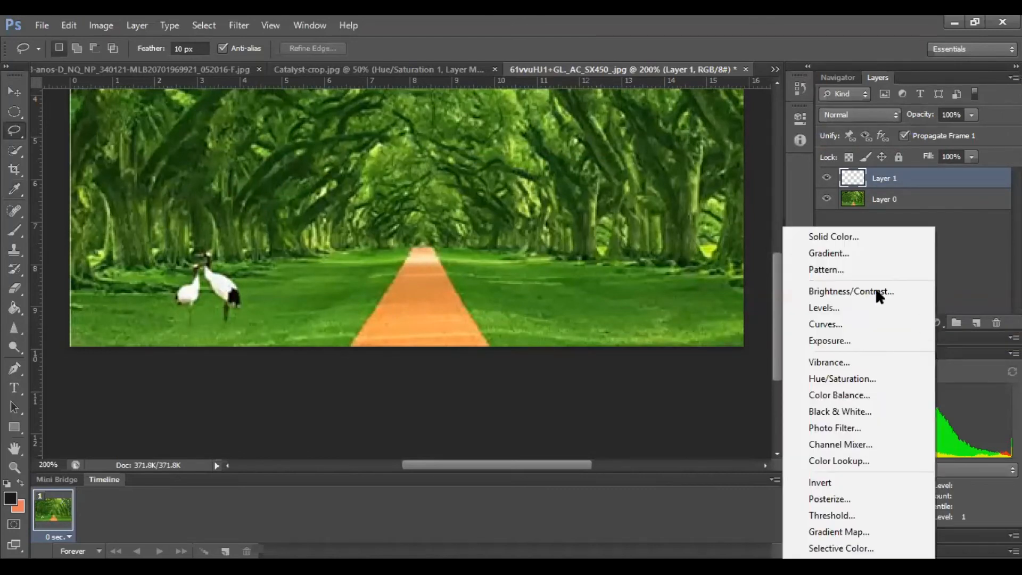
left_click(851, 238)
left_click(982, 99)
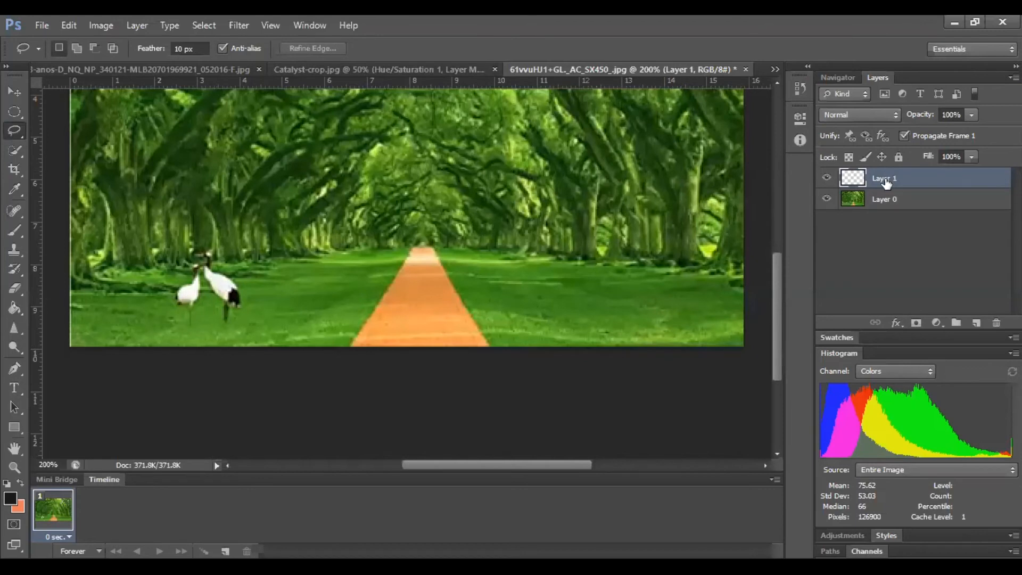
Lasso an oval patch of trees above the cranes with a 10 px feather and cover it with a Solid Color fill layer in blue #4138b8.
mouse_move(161, 162)
left_mouse_down()
mouse_move(185, 144)
mouse_move(287, 137)
mouse_move(306, 179)
mouse_move(169, 193)
mouse_move(151, 179)
mouse_move(167, 158)
left_mouse_up()
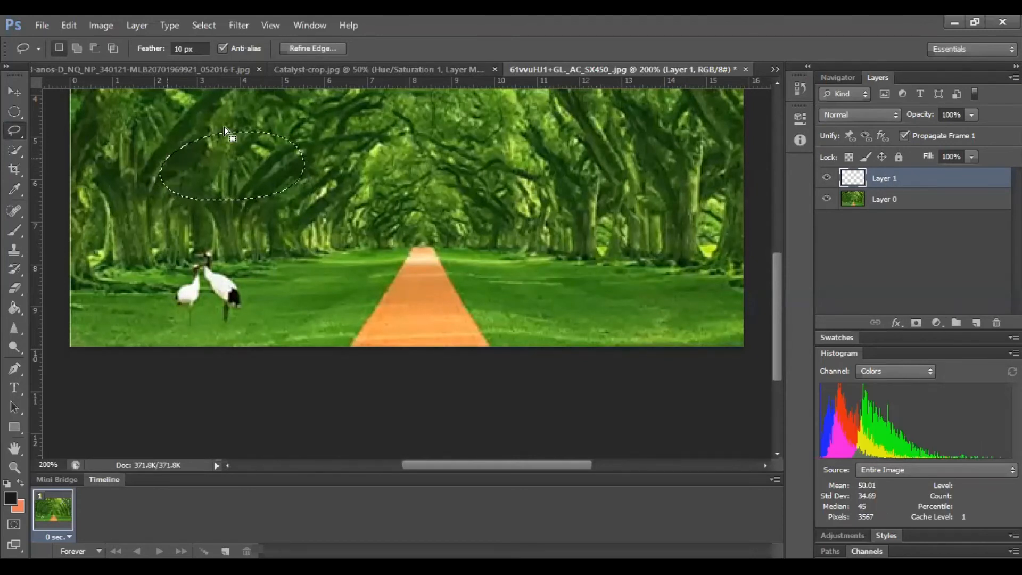
left_click(937, 323)
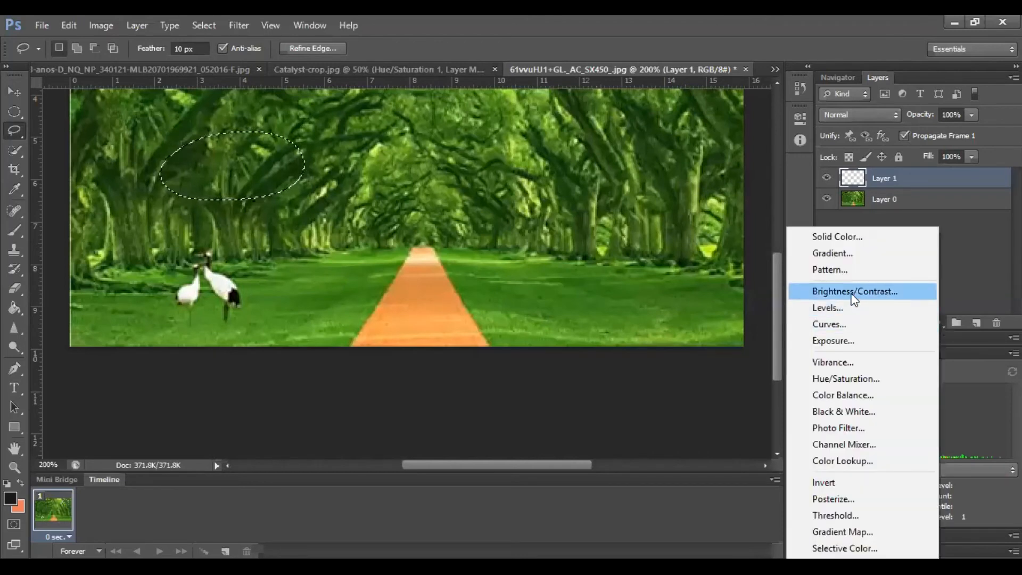
left_click(845, 244)
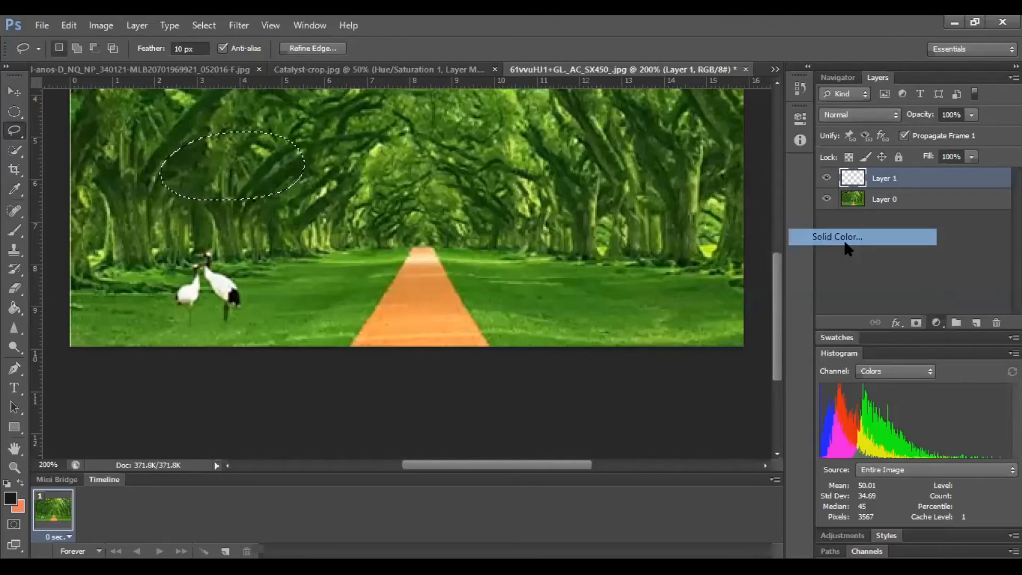
left_click(834, 151)
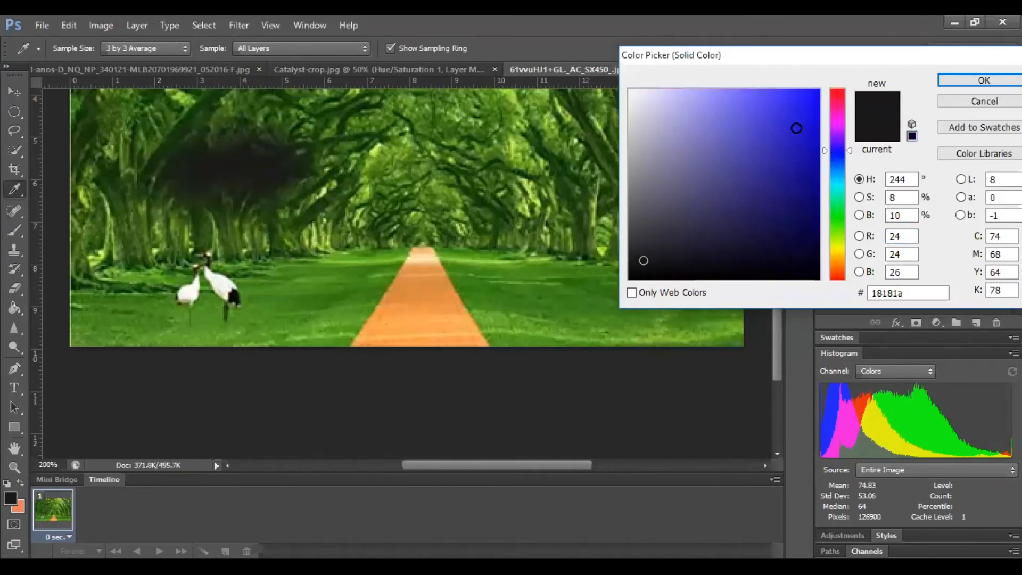
left_click(796, 128)
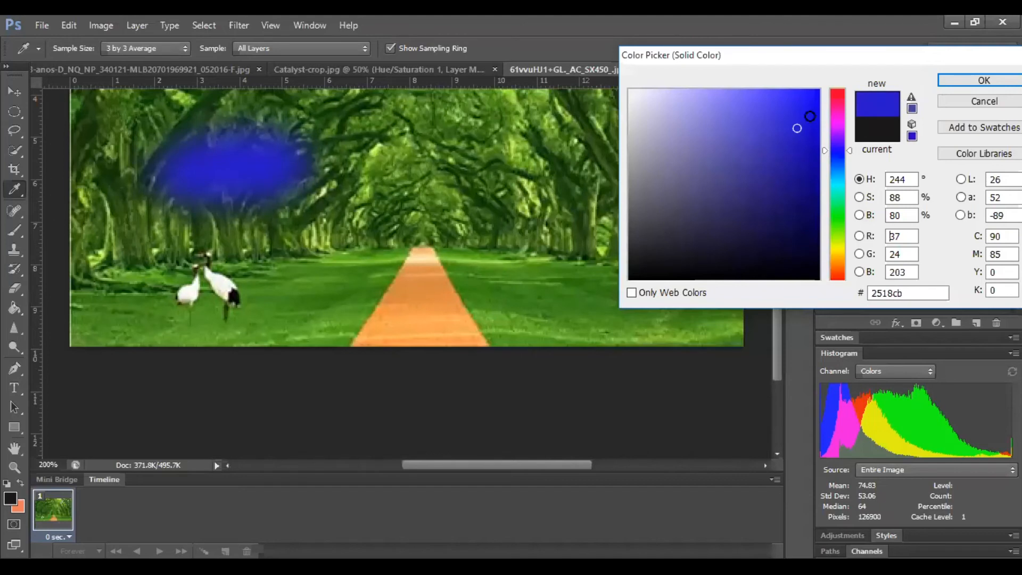
left_click(762, 143)
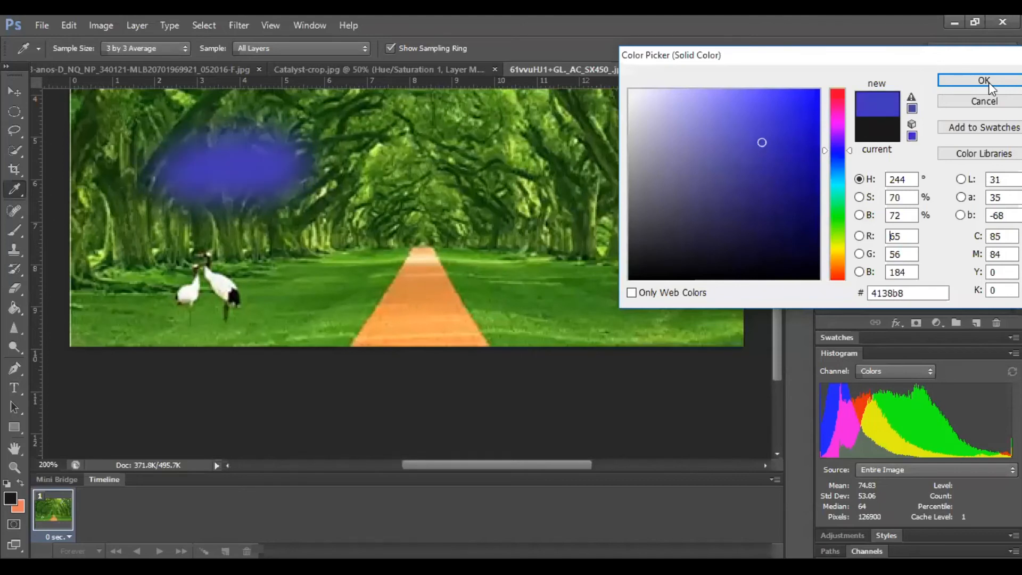
left_click(984, 80)
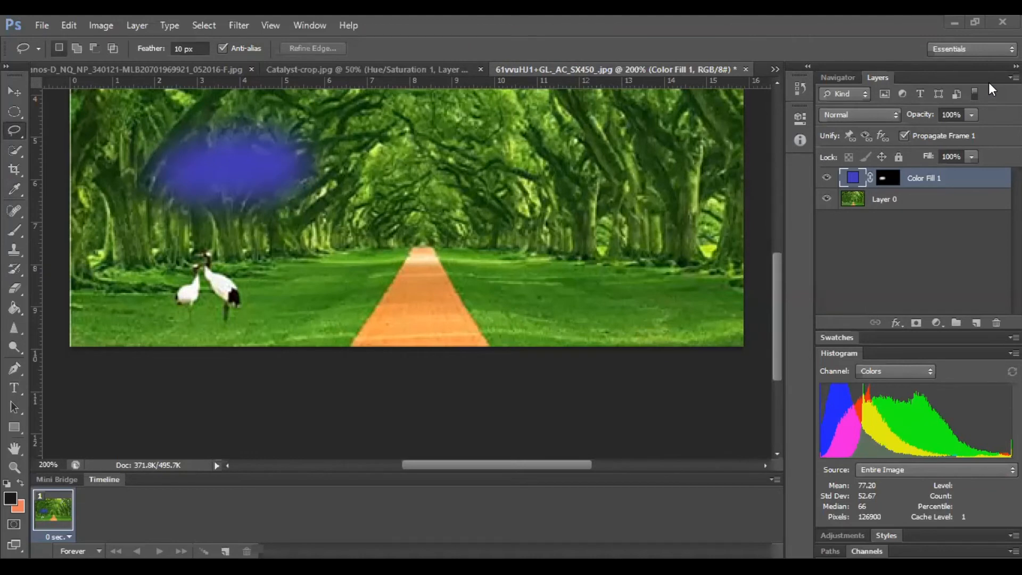
Move the blue patch onto the grass beneath the cranes' feet and scale it to 90.85% width and 62.50% height.
left_click(11, 93)
left_click_drag(215, 155, 198, 324)
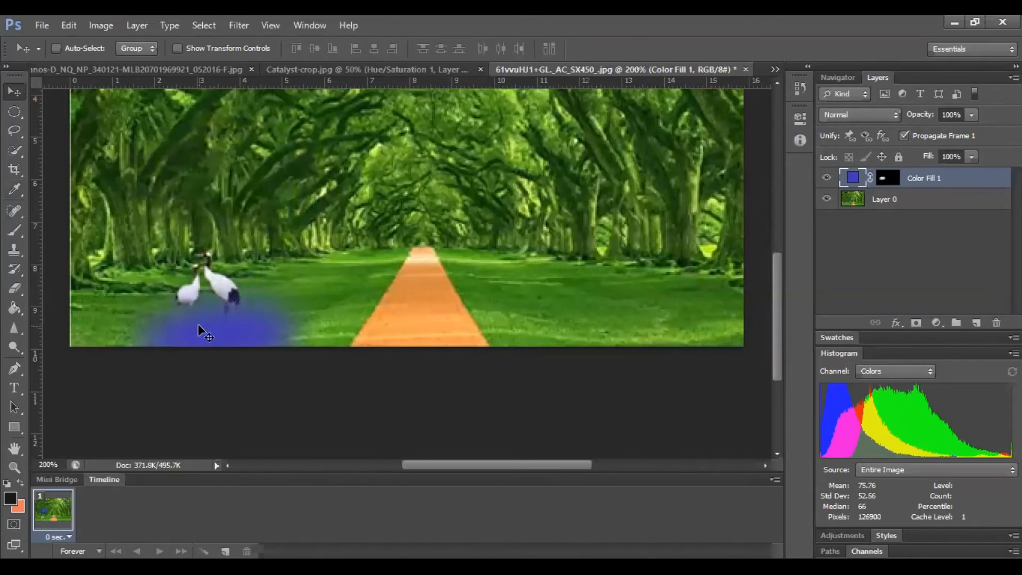
key("ctrl+t")
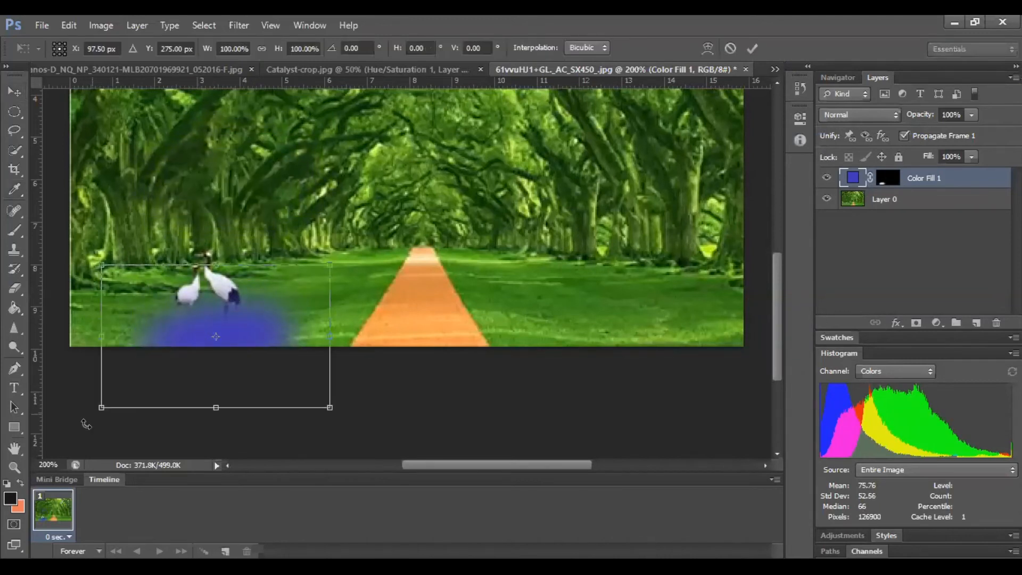
left_click_drag(101, 406, 126, 364)
left_click_drag(228, 265, 228, 275)
left_click_drag(216, 322, 212, 324)
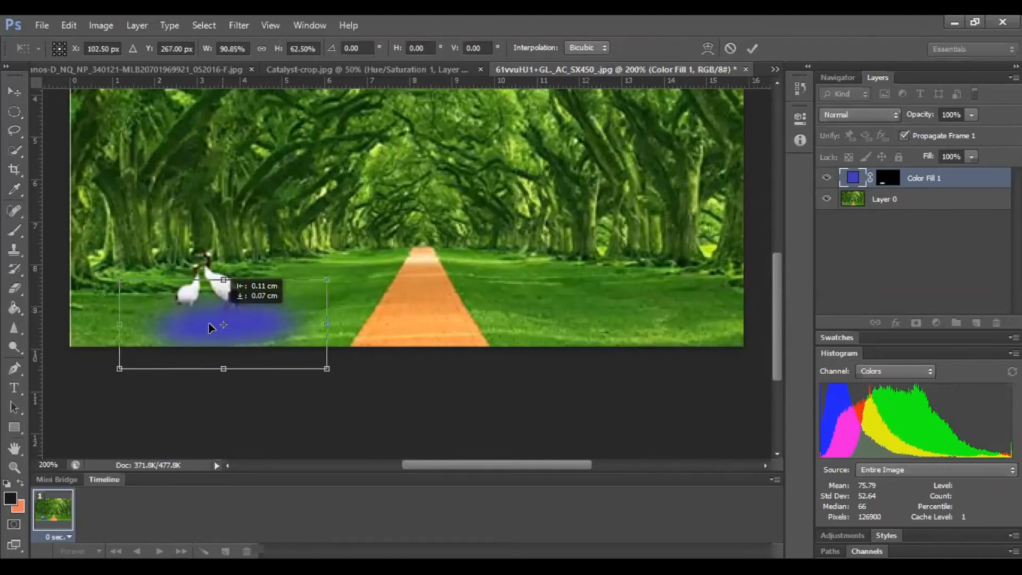
key("Return")
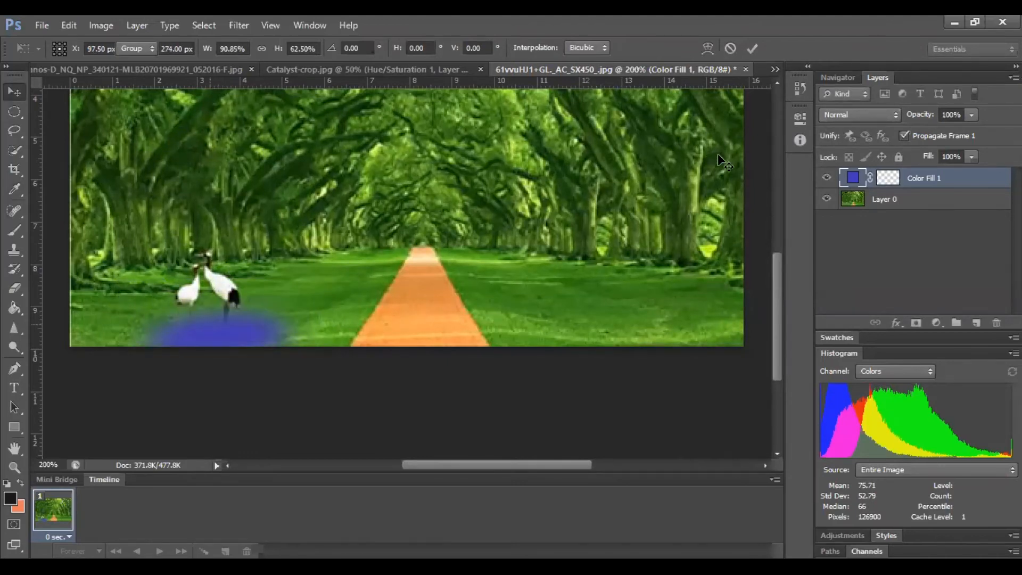
key("ctrl+minus")
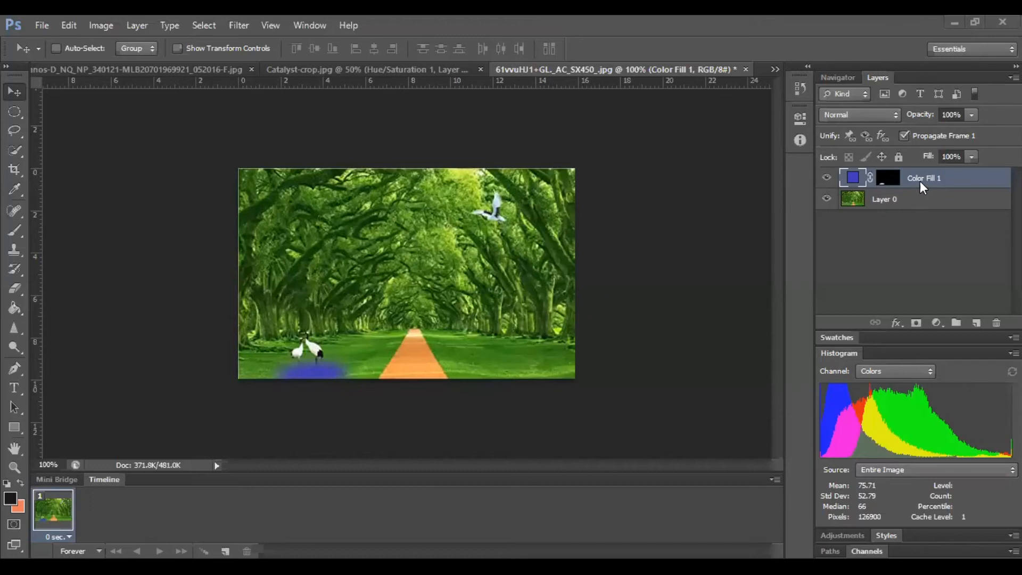
Switch to the toy car image, convert its Background into a regular layer and add an empty layer above it.
left_click(107, 69)
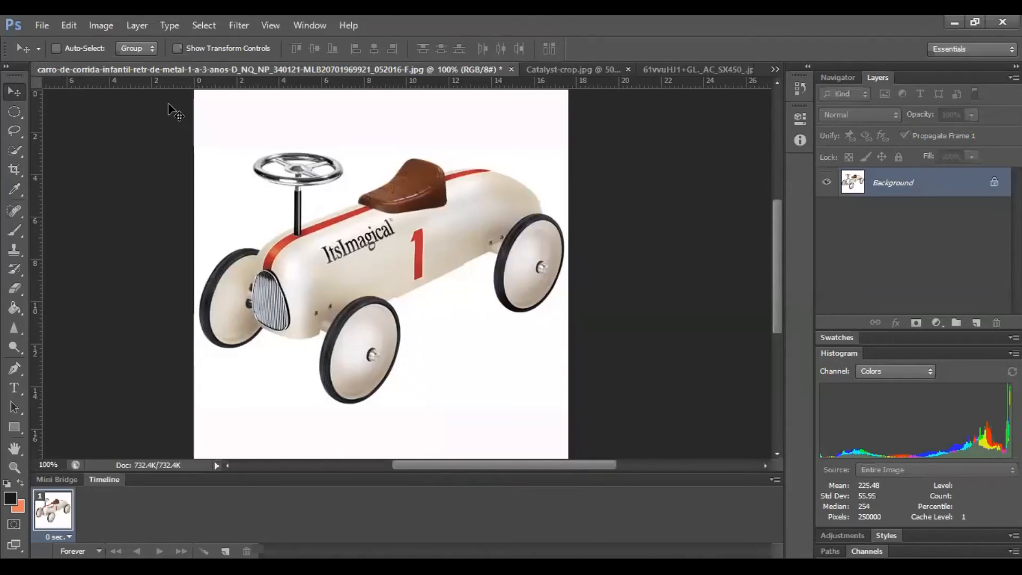
double_click(972, 185, "alt")
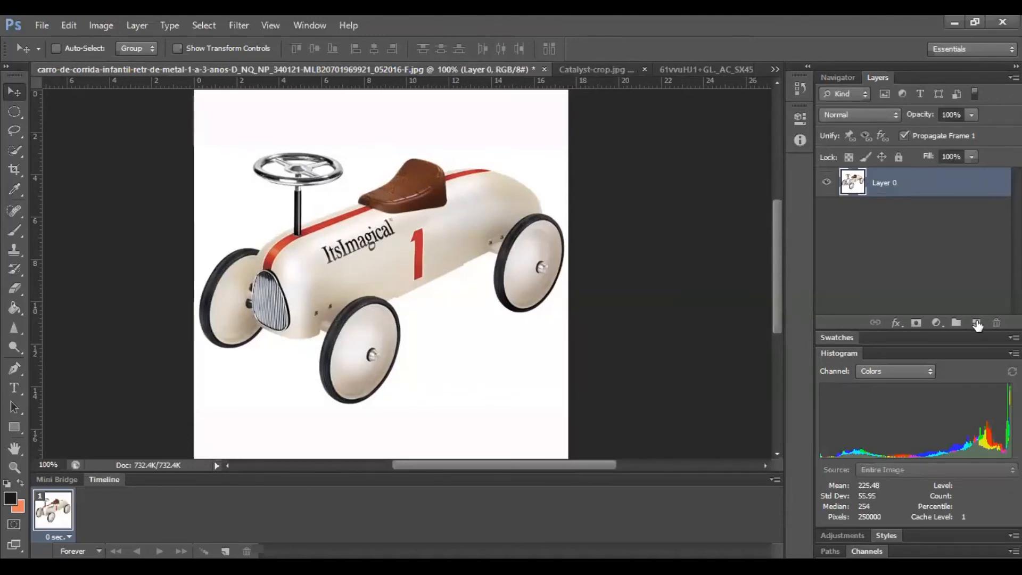
left_click(976, 324)
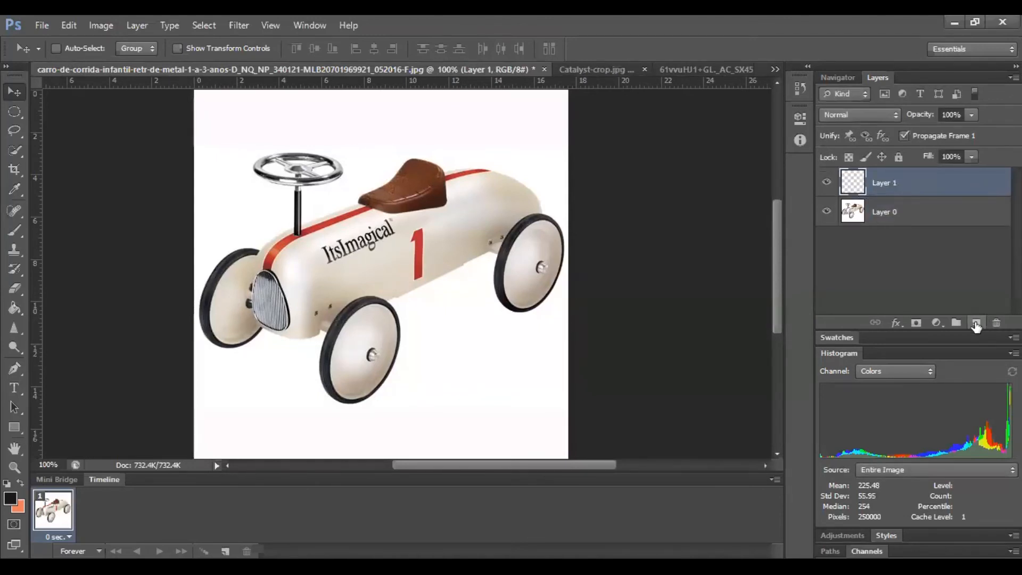
Lasso an oval area around the toy car's steering wheel and seat with a 10 px feather and add a Solid Color fill in #312b2c.
left_click(13, 133)
mouse_move(257, 118)
left_mouse_down()
mouse_move(539, 199)
mouse_move(373, 245)
mouse_move(250, 204)
mouse_move(226, 145)
mouse_move(260, 123)
left_mouse_up()
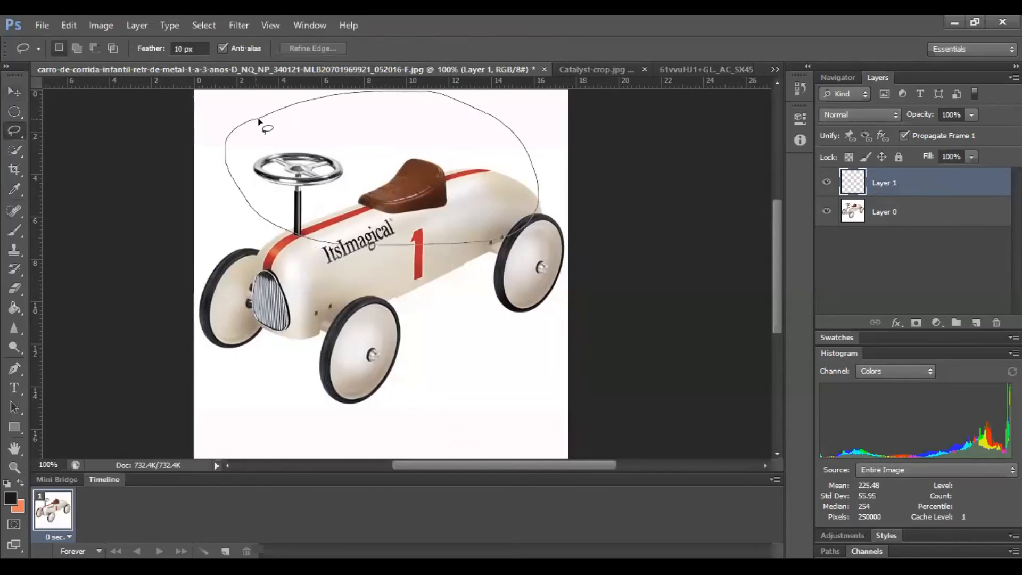
left_click(936, 323)
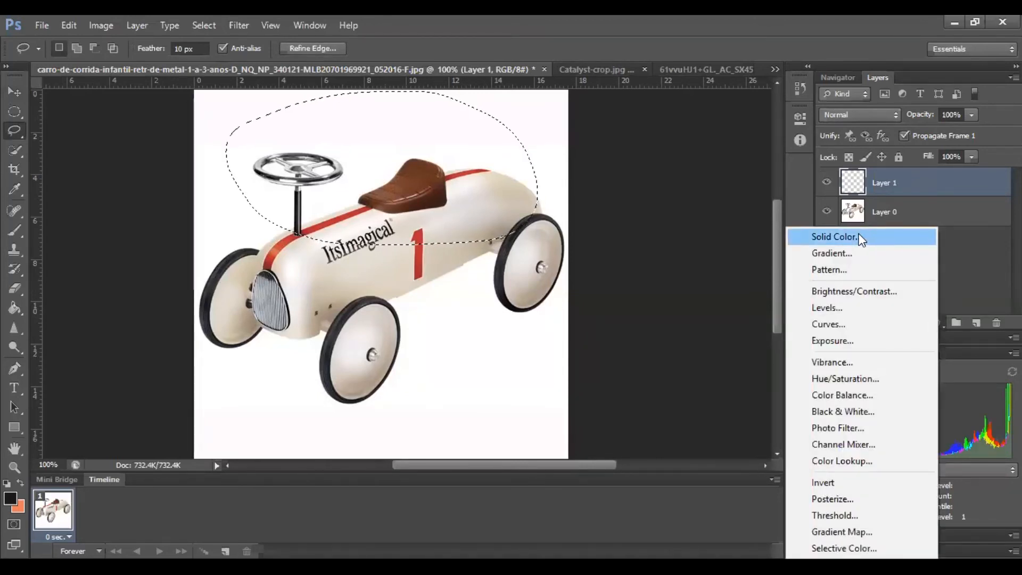
left_click(861, 238)
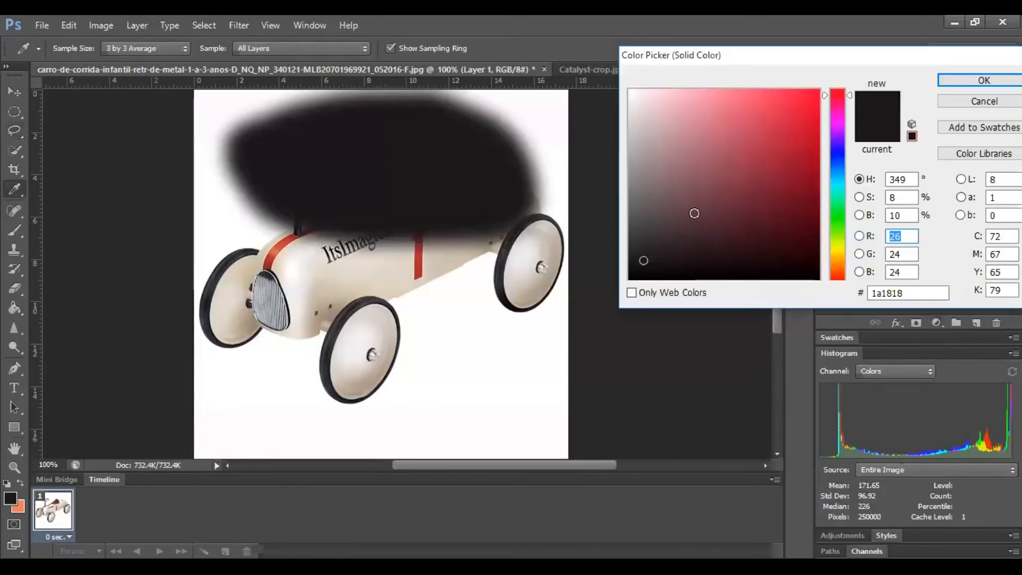
left_click(678, 163)
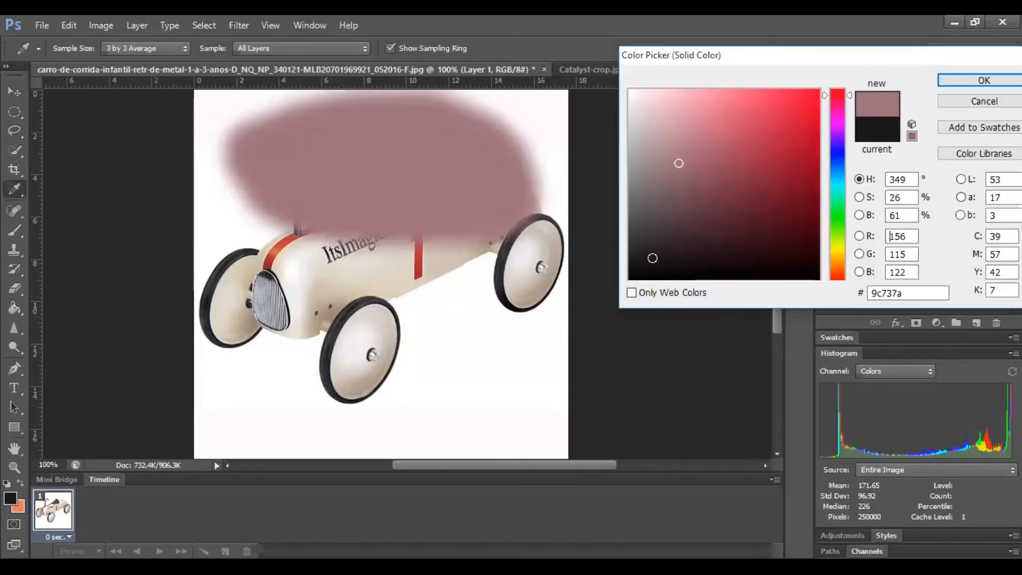
left_click(653, 258)
left_click(653, 224)
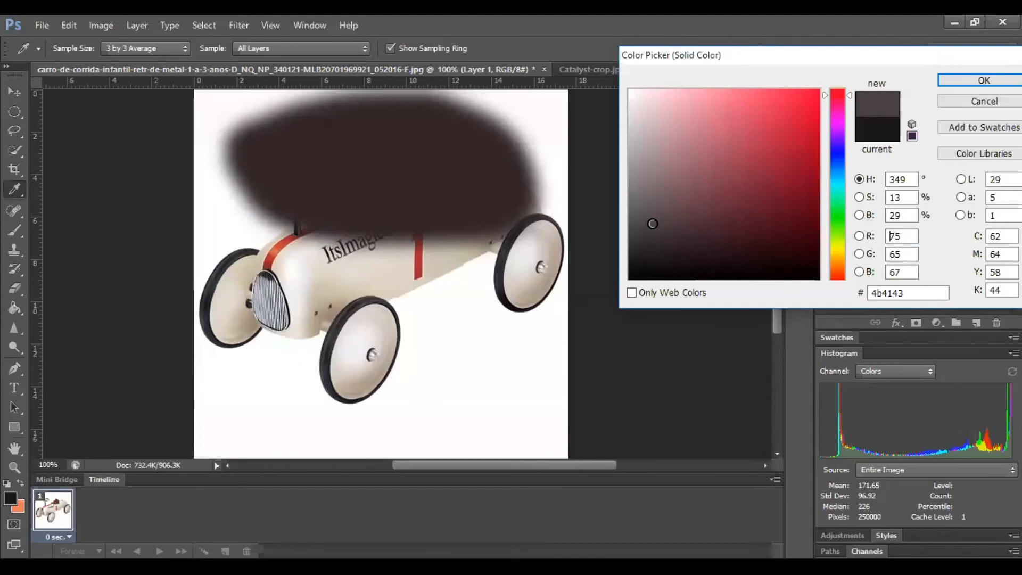
left_click(640, 226)
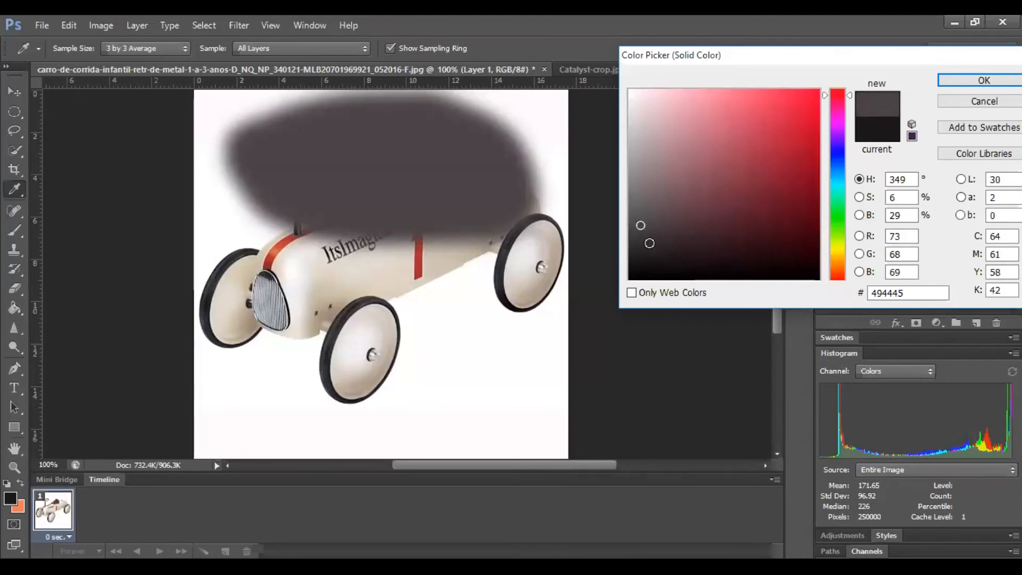
left_click(649, 244)
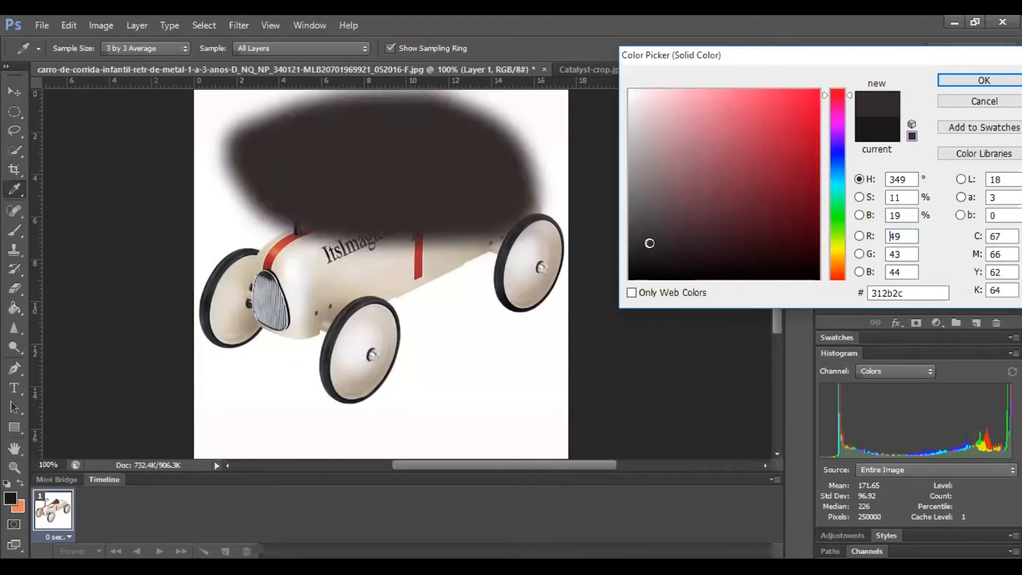
left_click(970, 81)
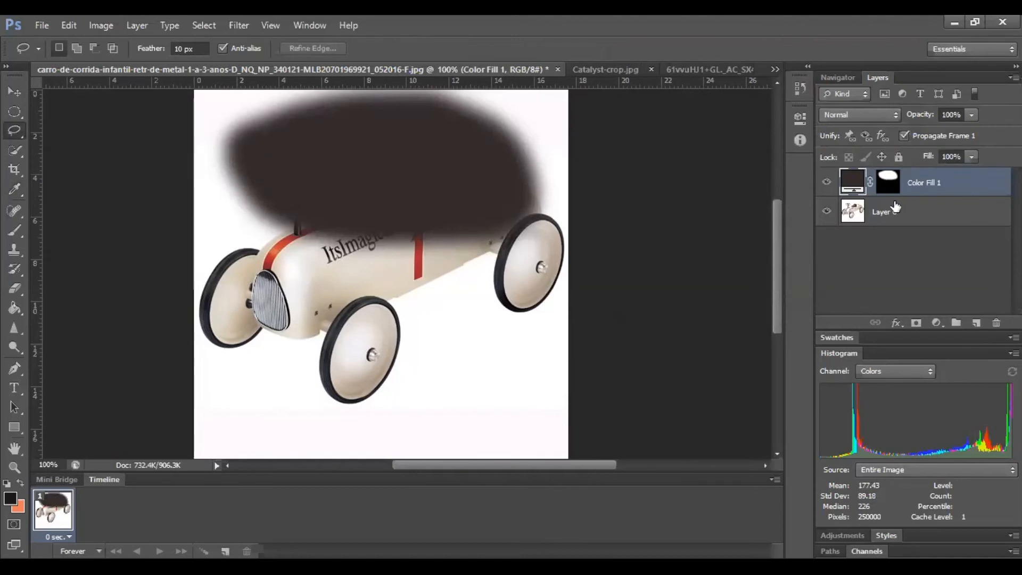
Lower the dark color fill layer's opacity to 60% and deselect the layer.
left_click(970, 113)
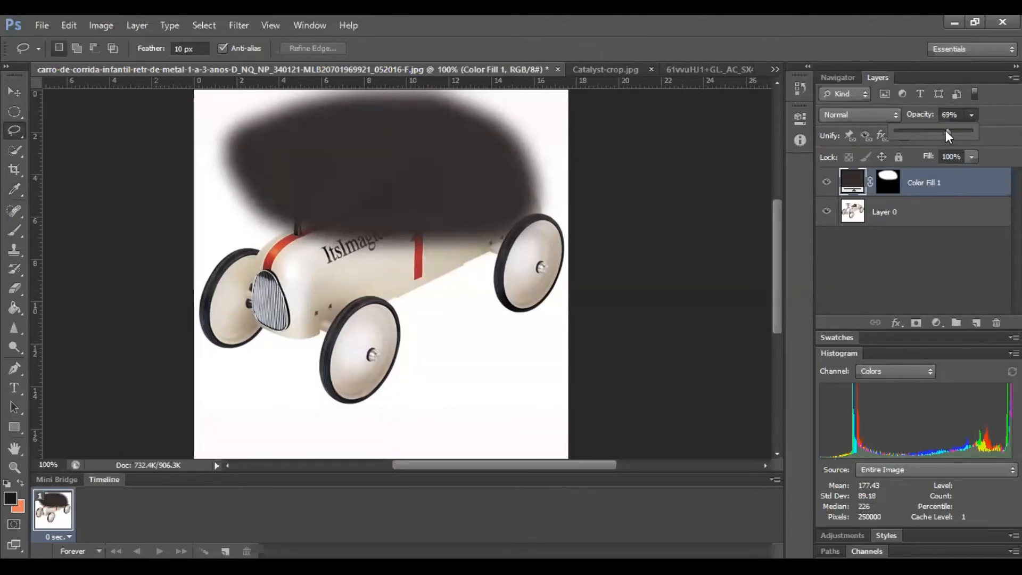
left_click_drag(938, 131, 940, 130)
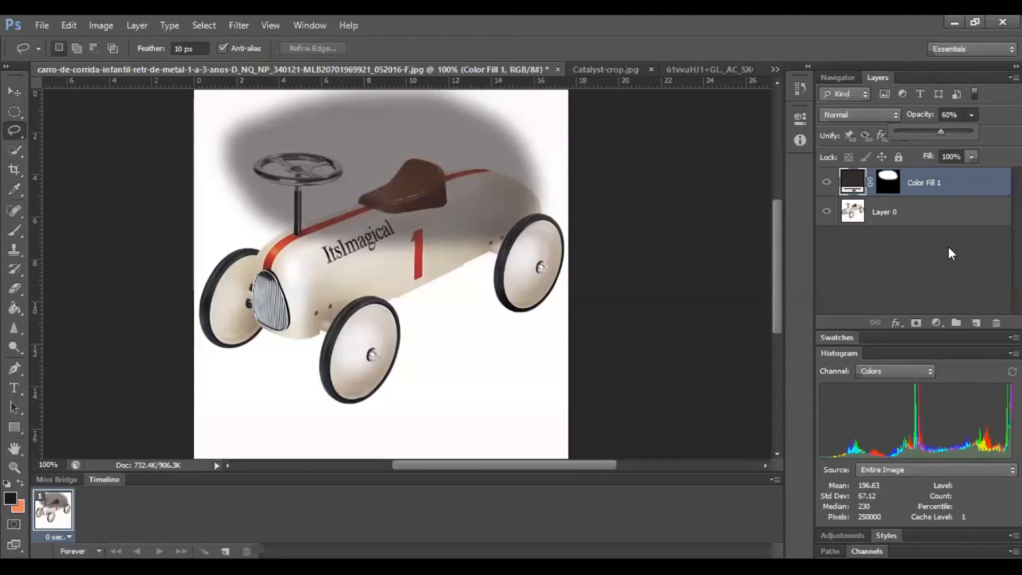
left_click(916, 267)
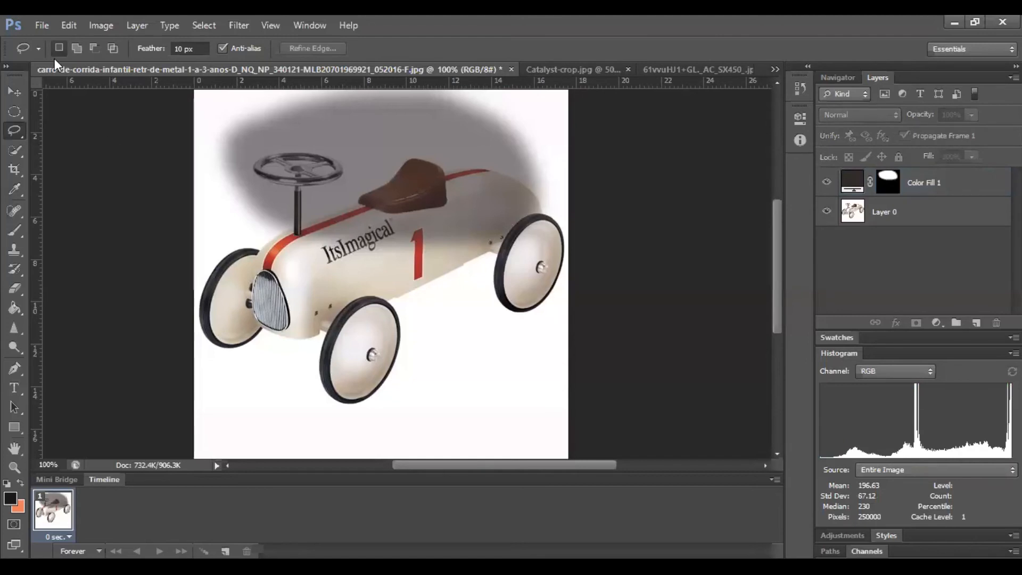
Move the dark fill patch beneath the toy car and scale it to 95.29% width and 53.91% height.
left_click(15, 91)
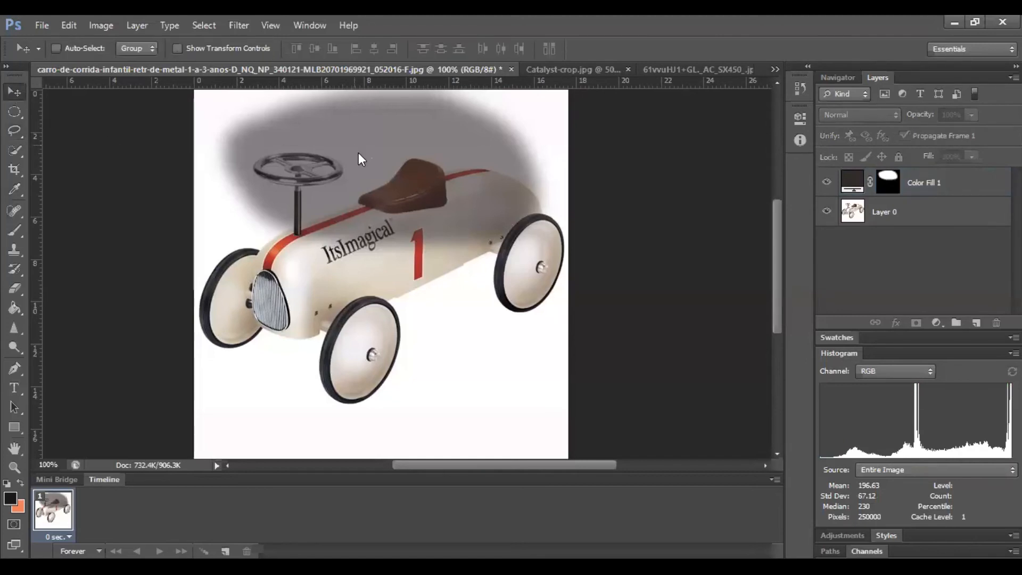
left_click(361, 238)
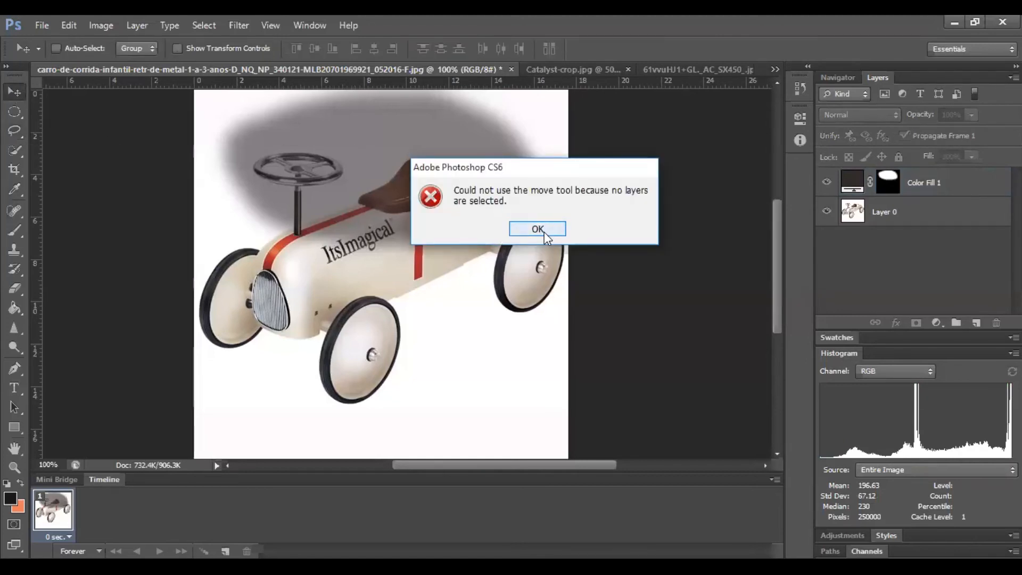
left_click(546, 232)
left_click(936, 186)
left_click_drag(404, 171, 439, 362)
key("ctrl+t")
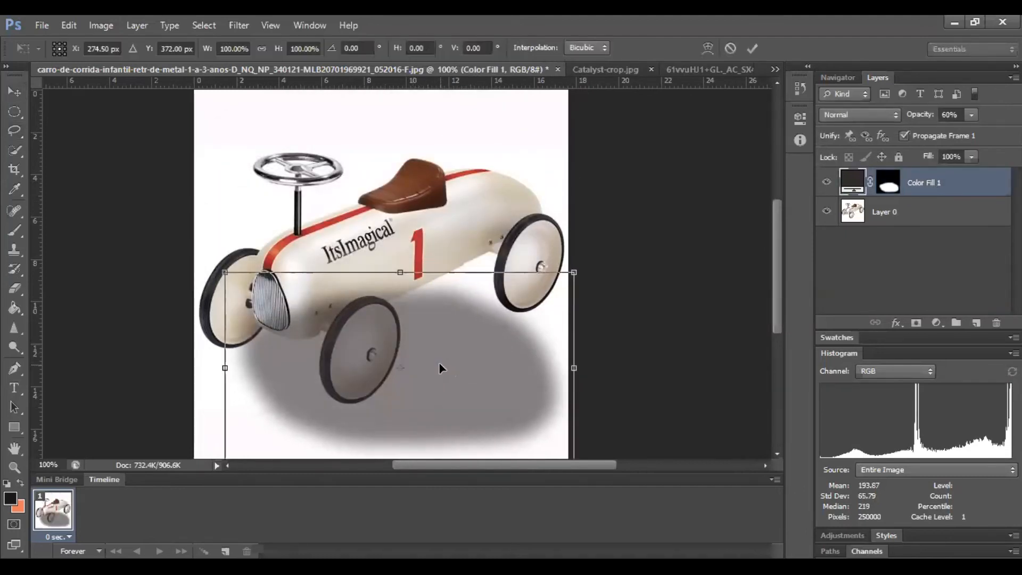
left_click_drag(573, 272, 557, 360)
left_click_drag(486, 407, 503, 349)
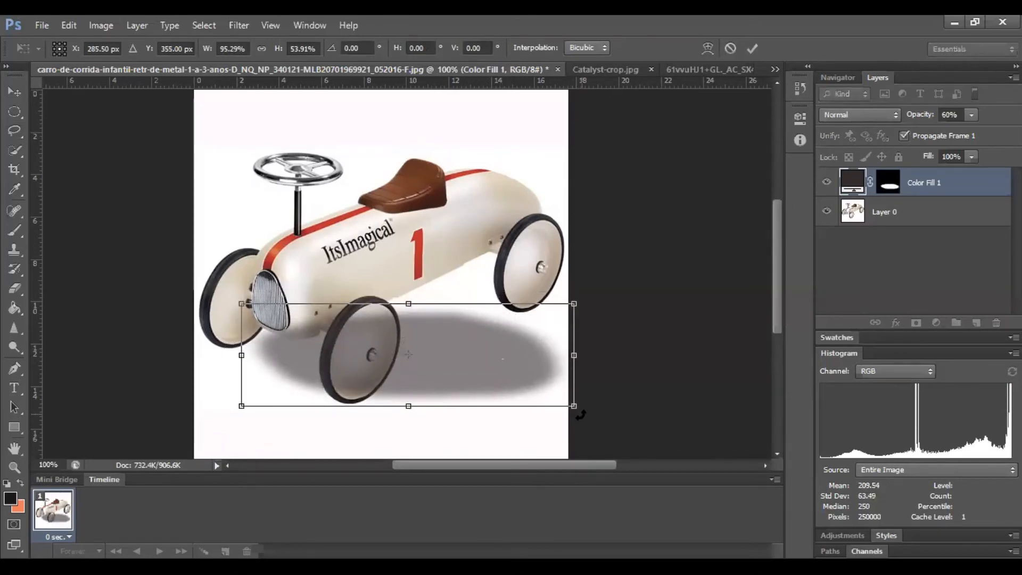
Rotate the dark patch to -18.99° and position it along the car's wheels as a ground shadow.
left_click_drag(578, 413, 594, 350)
left_click_drag(493, 345, 479, 312)
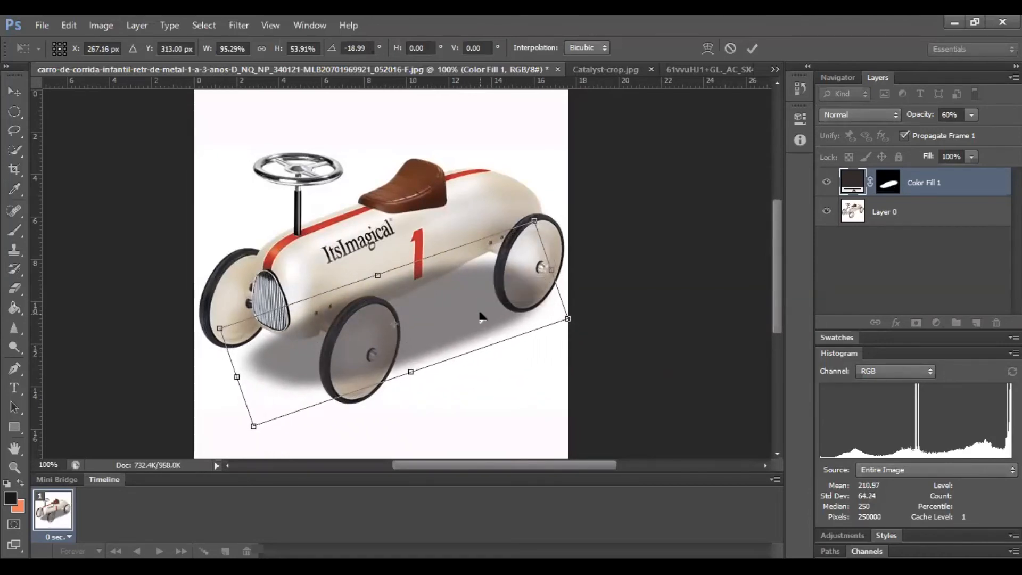
key("Return")
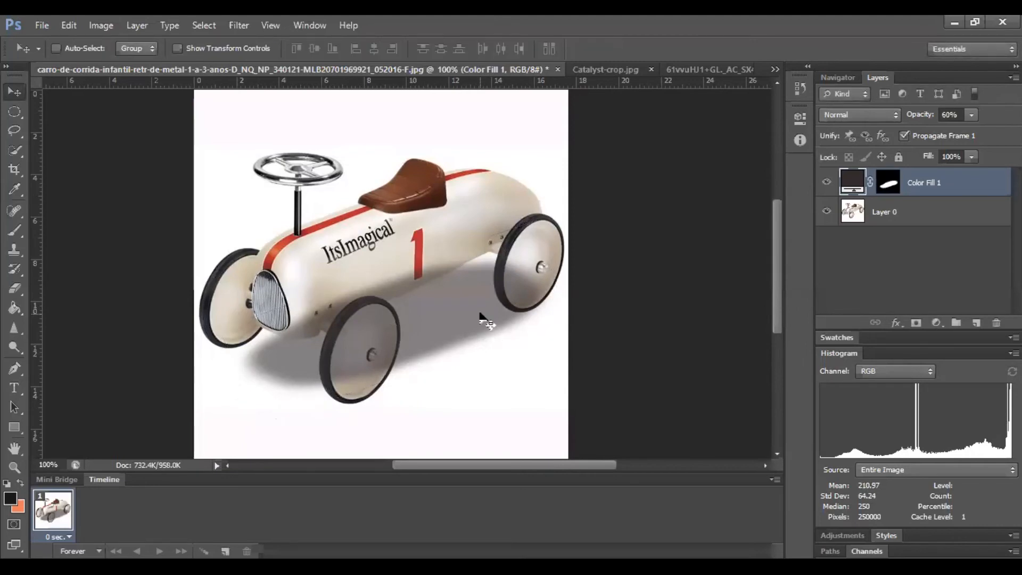
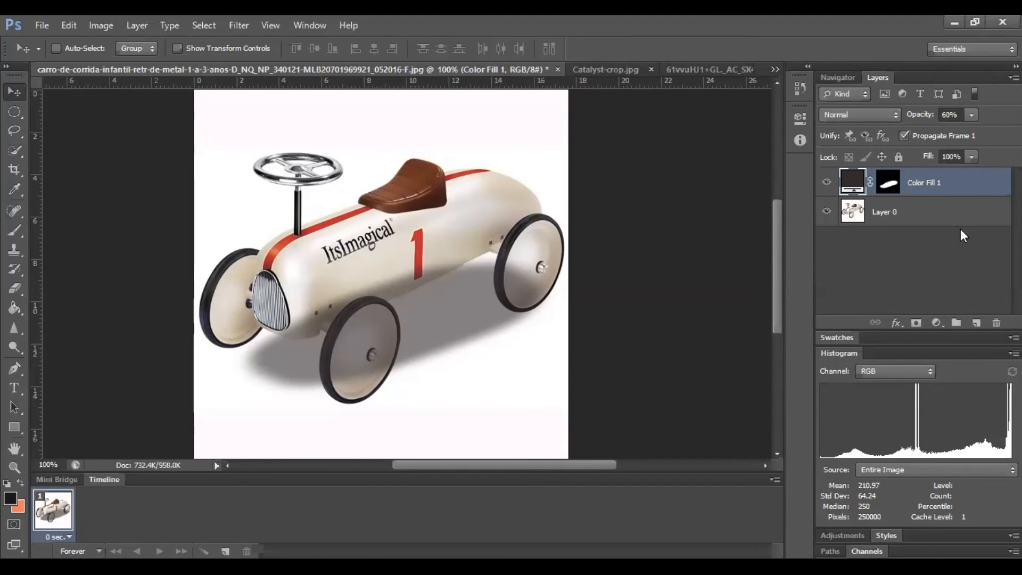
Try the dark color fill layer beneath the car layer, toggling its visibility, and bring it back on top.
left_click_drag(953, 192, 948, 237)
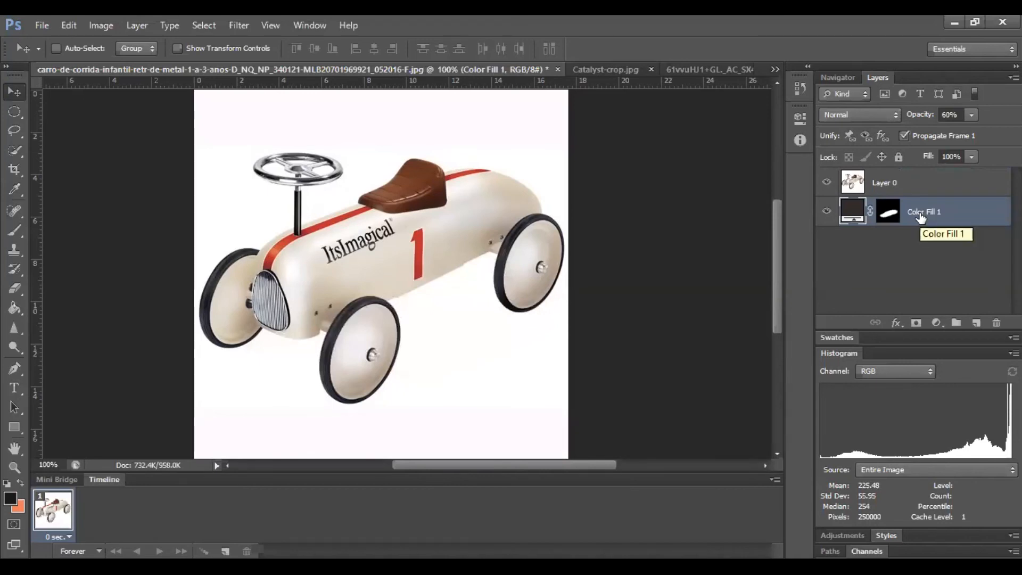
mouse_move(781, 261)
left_mouse_down()
mouse_move(779, 321)
mouse_move(778, 245)
left_mouse_up()
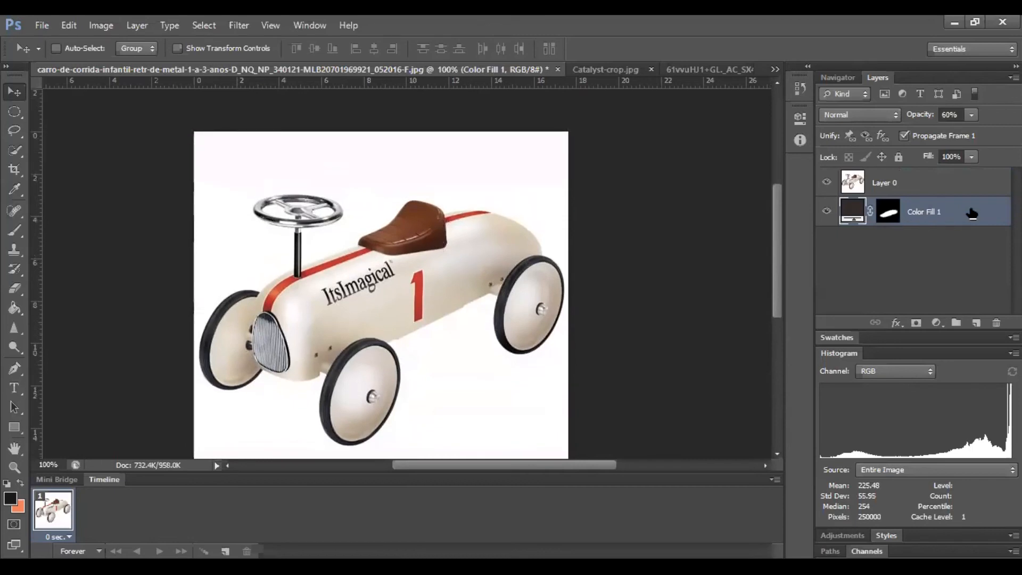
left_click(830, 212)
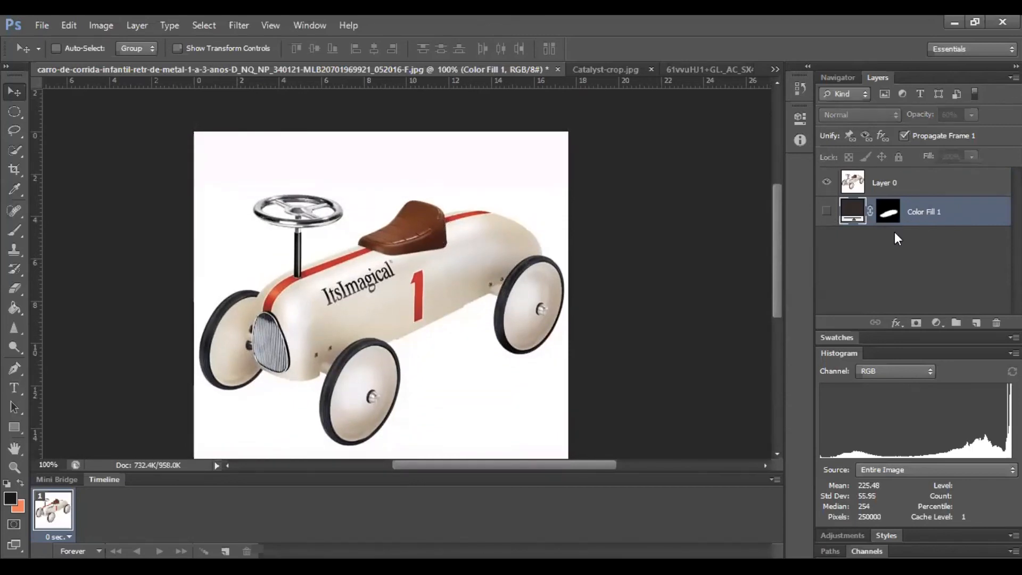
left_click(827, 211)
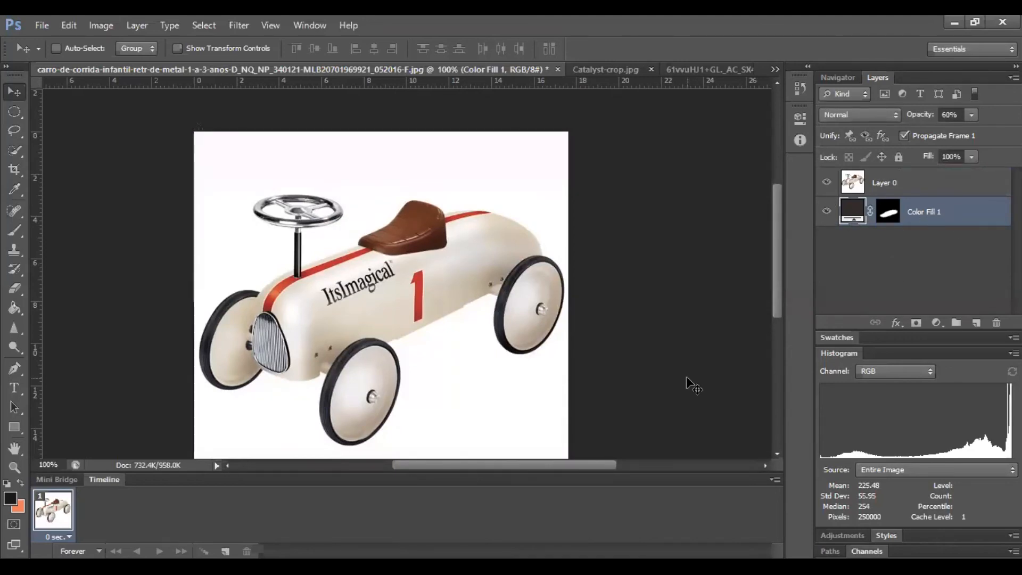
left_click_drag(773, 295, 776, 330)
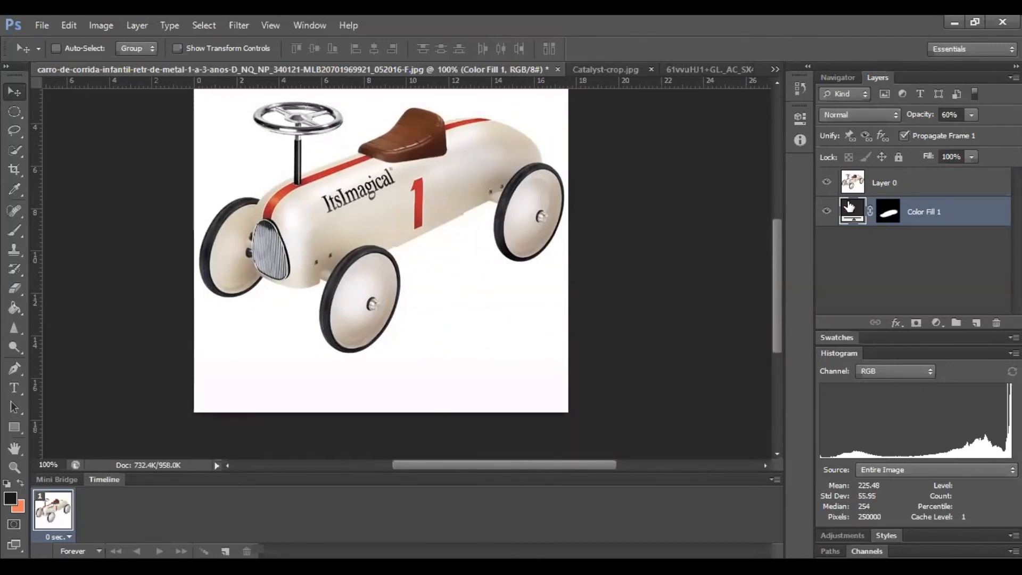
key("ctrl+bracketright")
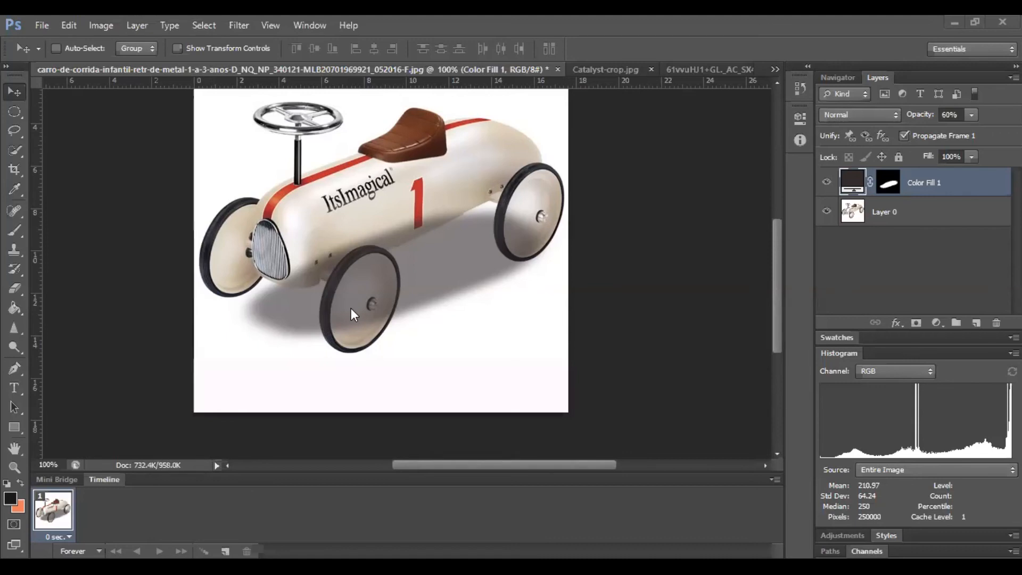
Open the Modern-TV-Unit-Design-Wooden-White-Shelves-1 image from Downloads and convert its Background into a regular layer.
left_click(48, 25)
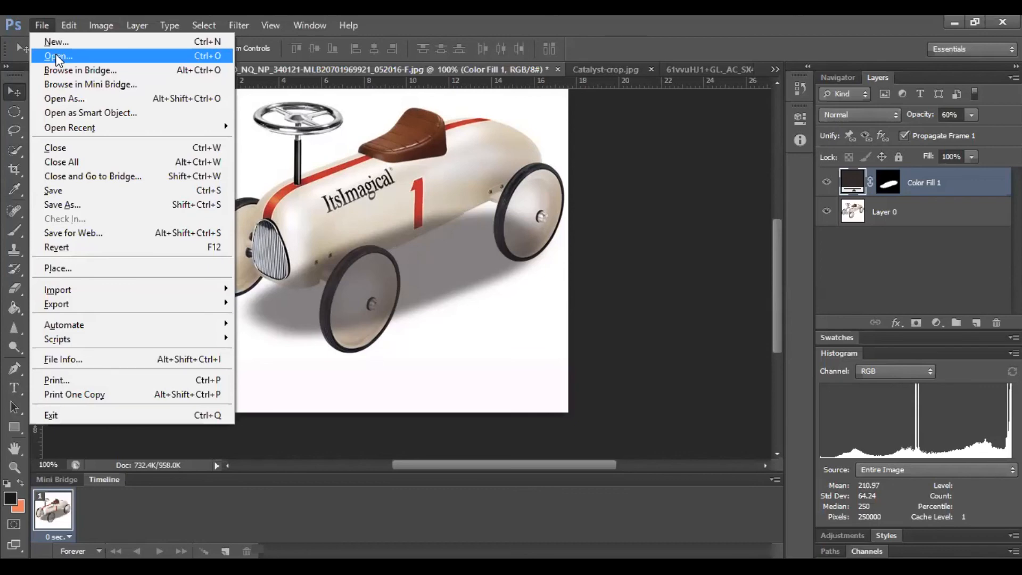
left_click(57, 57)
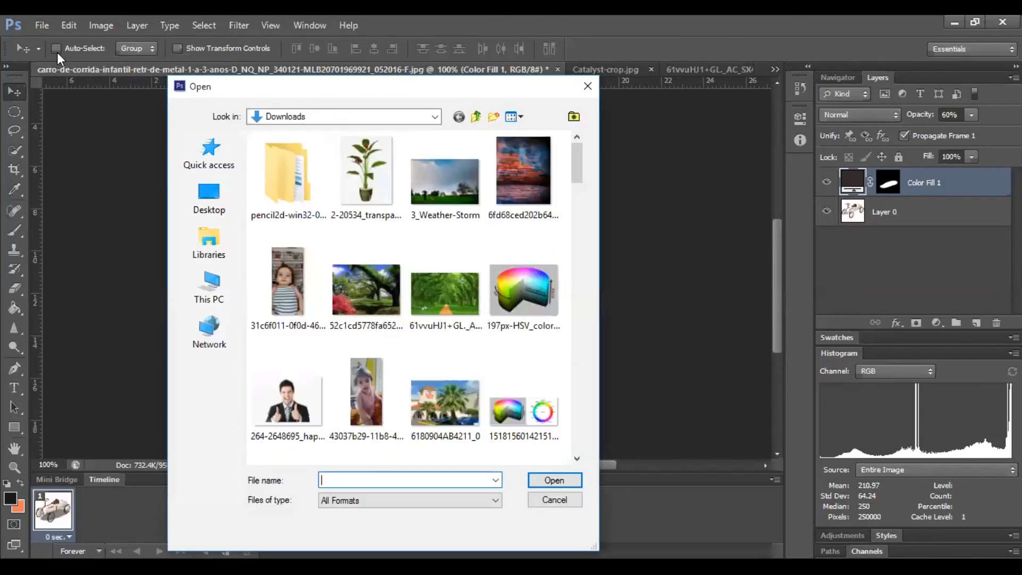
left_click_drag(575, 167, 583, 341)
left_click(535, 313)
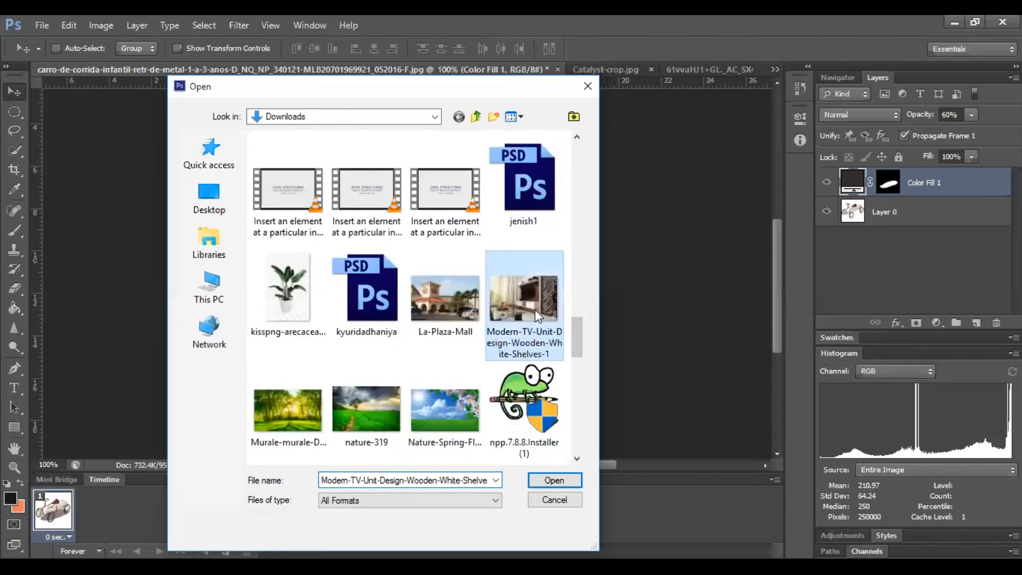
double_click(535, 309)
double_click(949, 193)
key("Return")
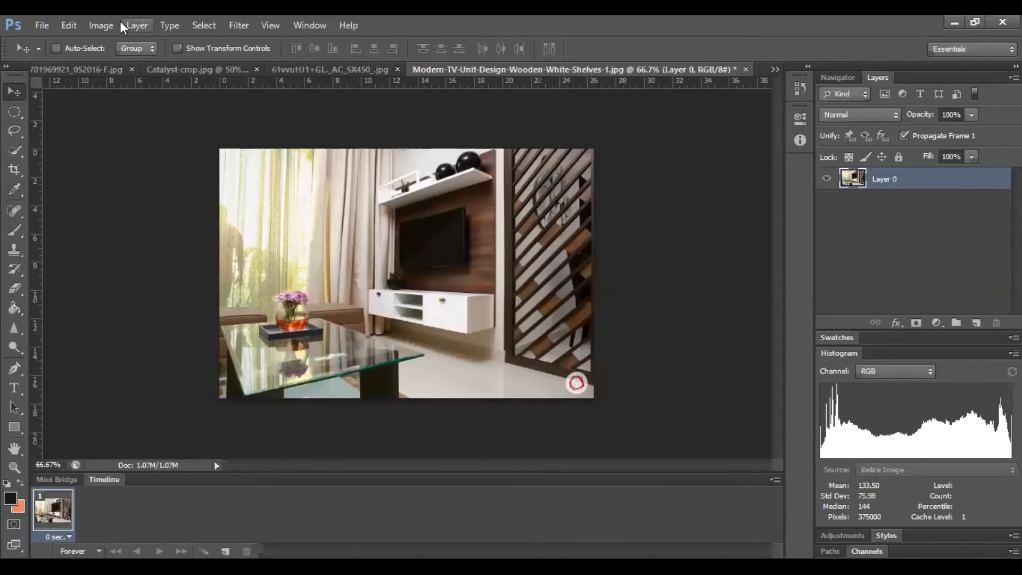
Place the 52c1cd5778fa652f823024cb31e67dea garden image over the TV and scale it to 34.32% width and 23.33% height.
left_click(53, 21)
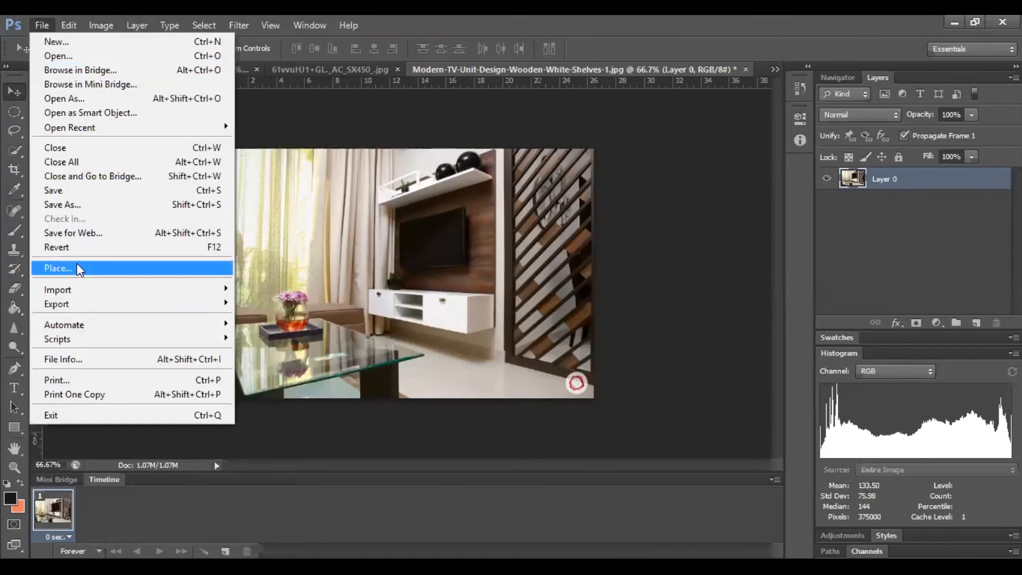
left_click(77, 264)
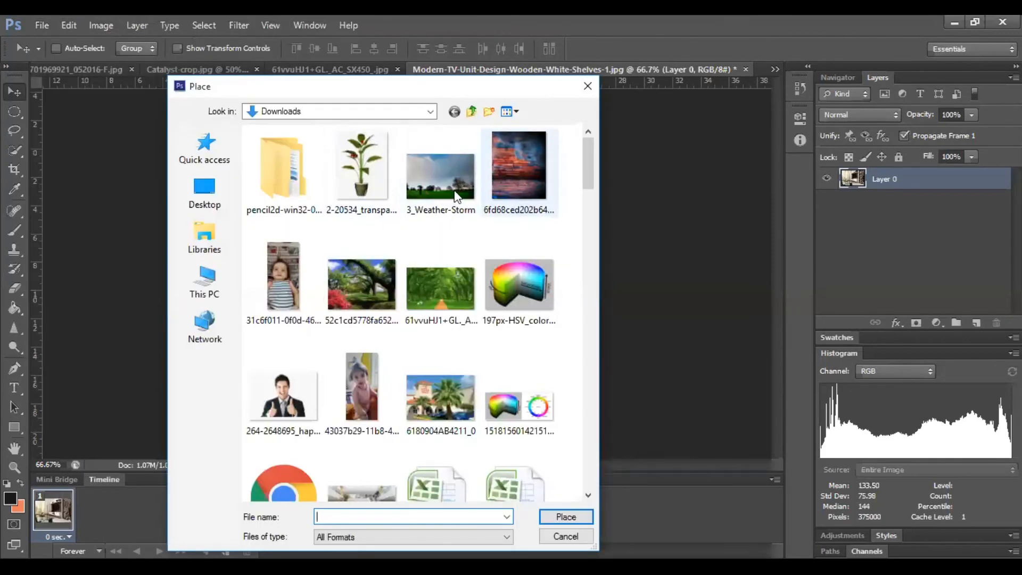
left_click(350, 290)
double_click(351, 291)
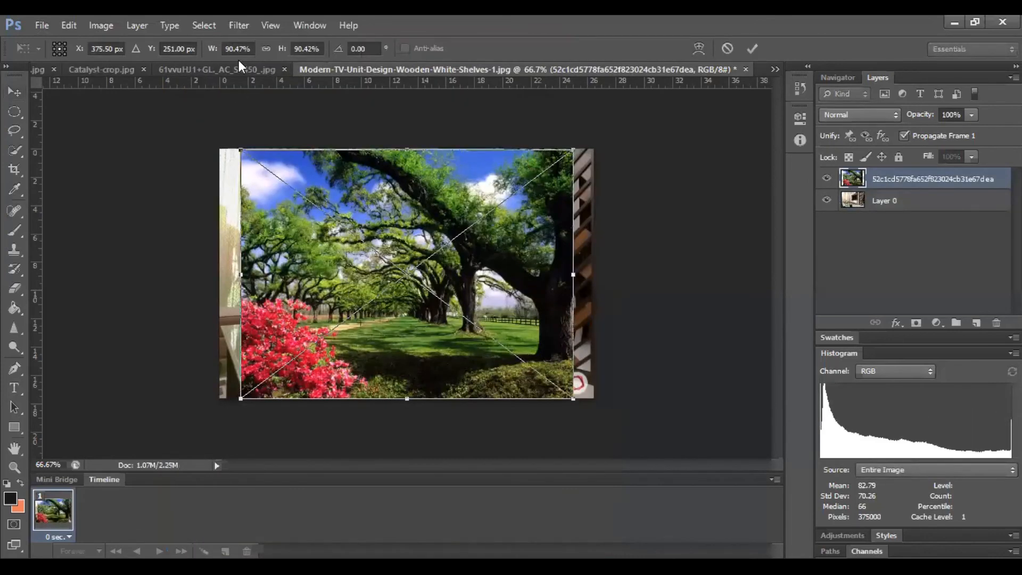
left_click_drag(239, 151, 443, 334)
left_click_drag(530, 357, 473, 228)
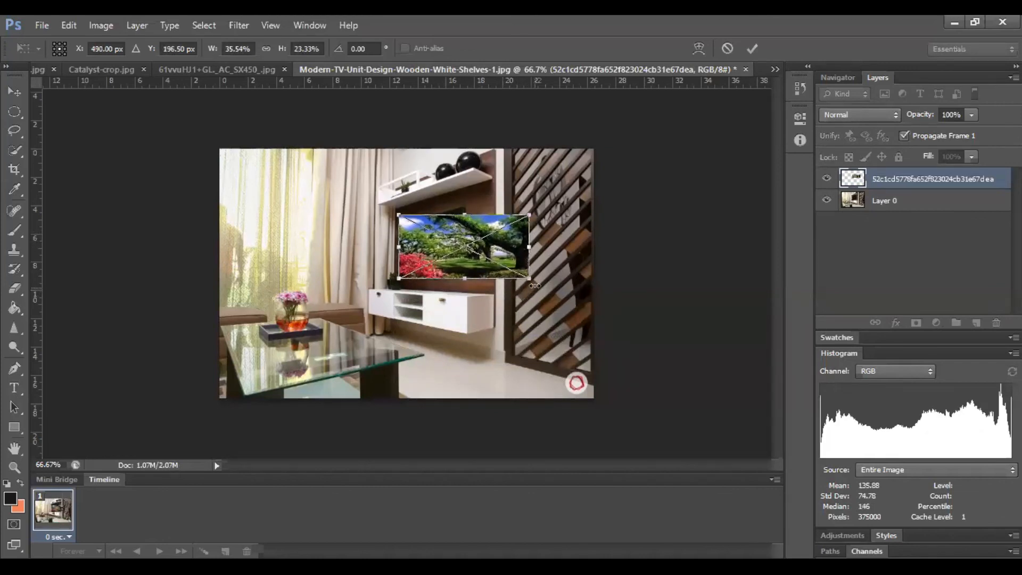
left_click_drag(528, 277, 525, 276)
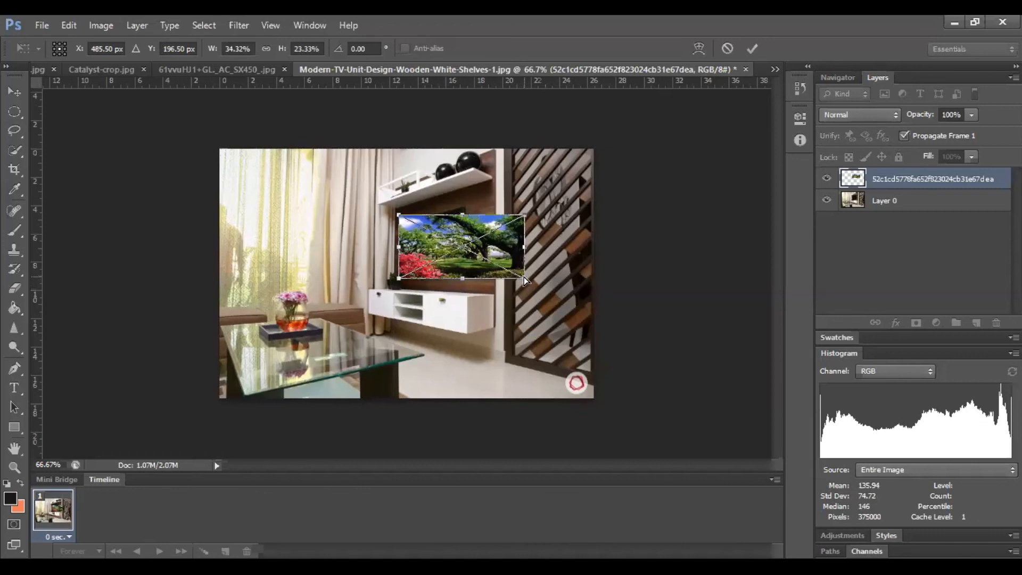
Distort the placed garden image corner by corner to match the wall TV screen's perspective, and commit the transformation.
left_click_drag(524, 277, 531, 297)
left_click_drag(525, 216, 529, 201)
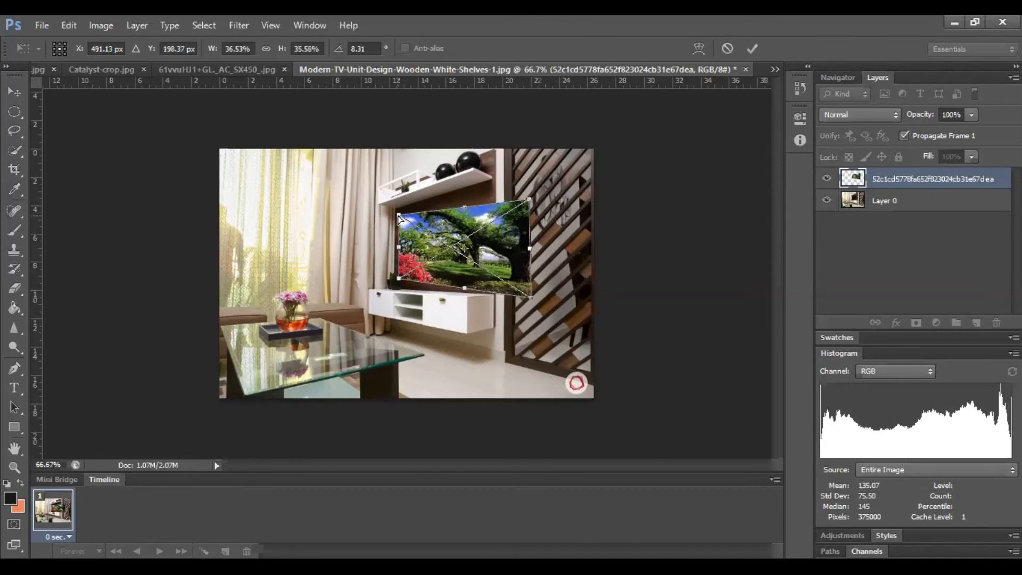
left_click_drag(399, 219, 401, 266)
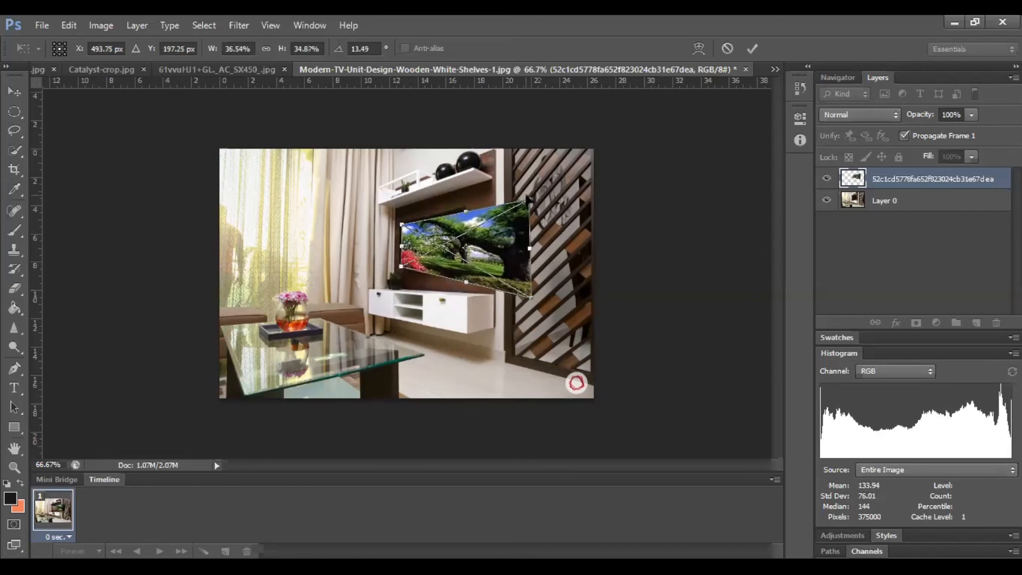
left_click_drag(529, 200, 463, 210)
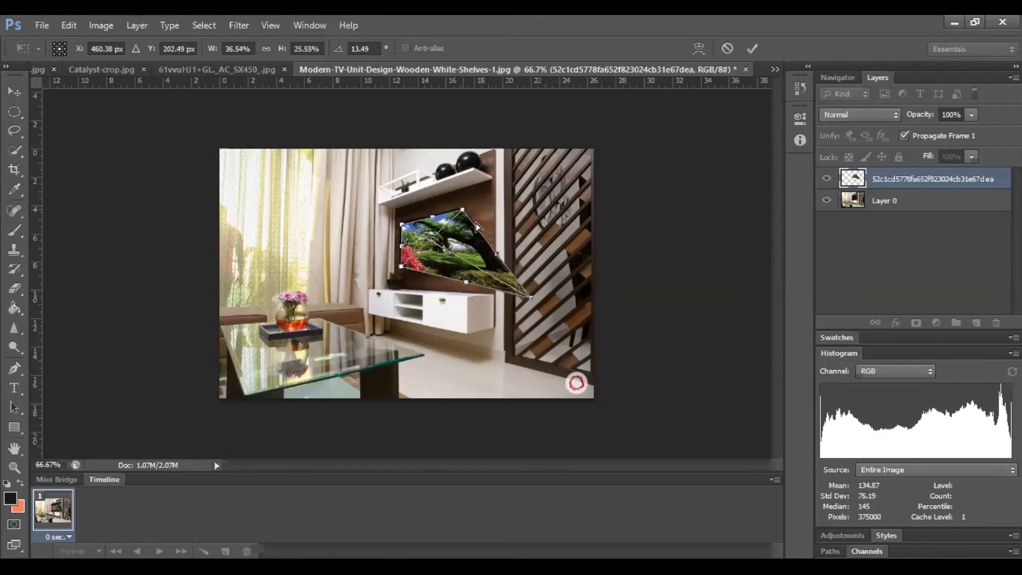
left_click_drag(531, 298, 464, 267)
key("Return")
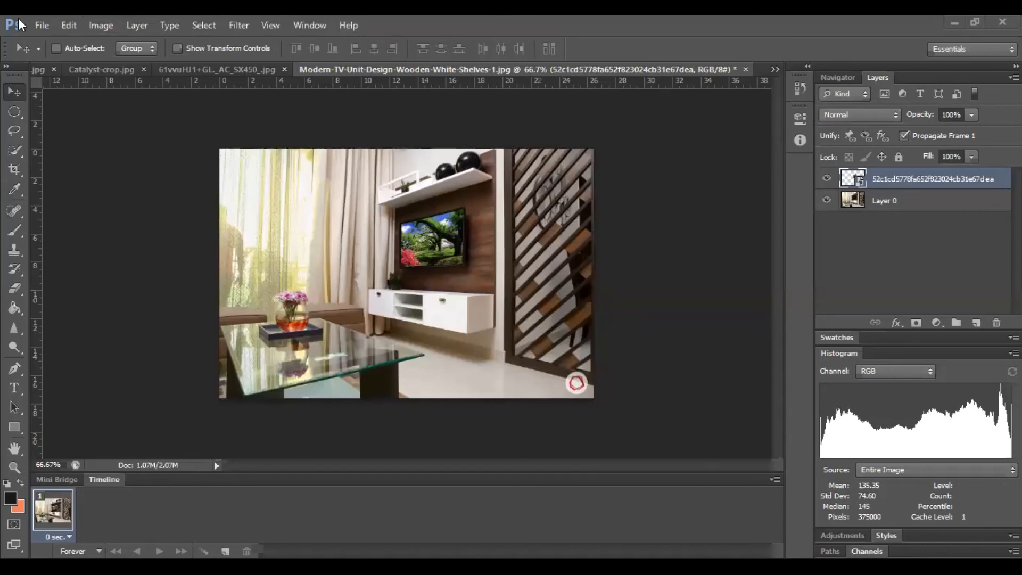
left_click(42, 25)
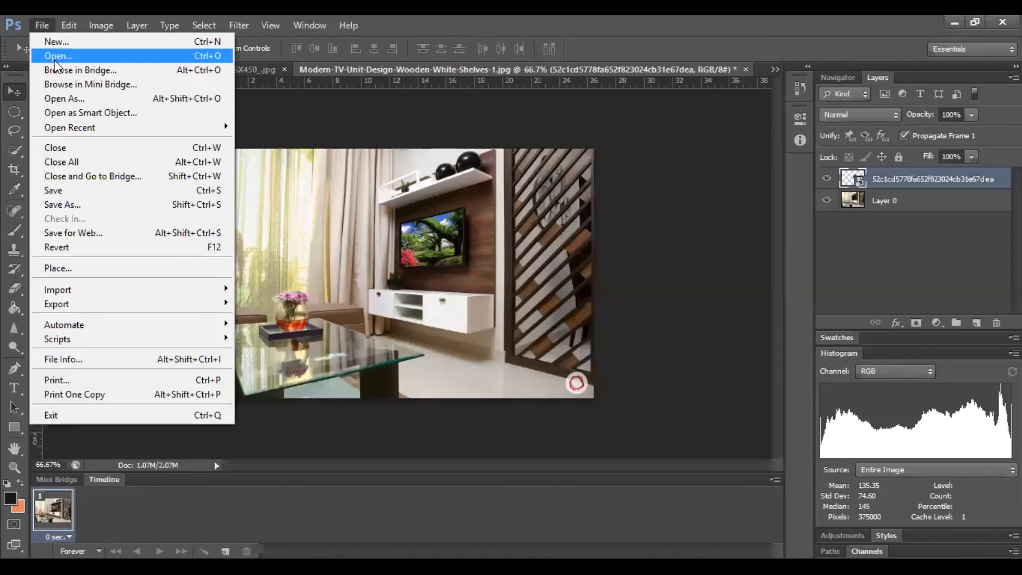
left_click(58, 55)
scroll(579, 177, "down", 1)
left_click_drag(578, 177, 572, 320)
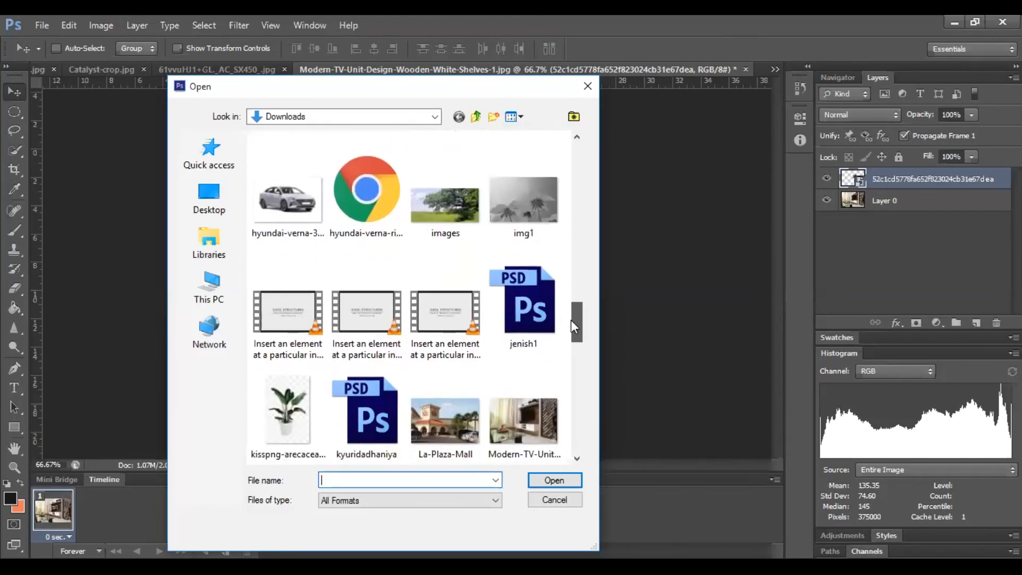
double_click(288, 210)
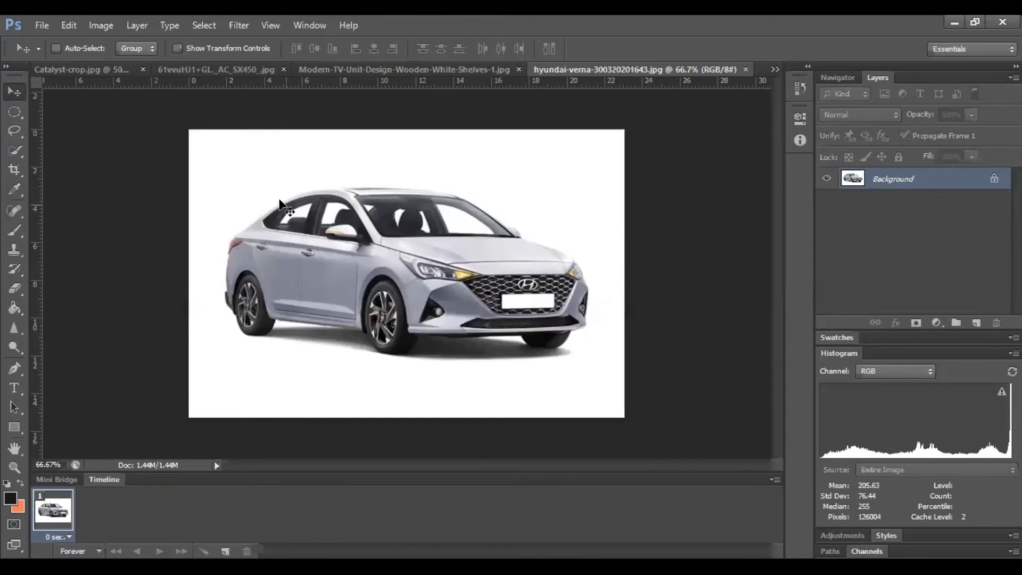
Trace the car's side from the rear bumper over the roof to the front wheel with the Magnetic Lasso, closing the selection.
left_click(17, 136)
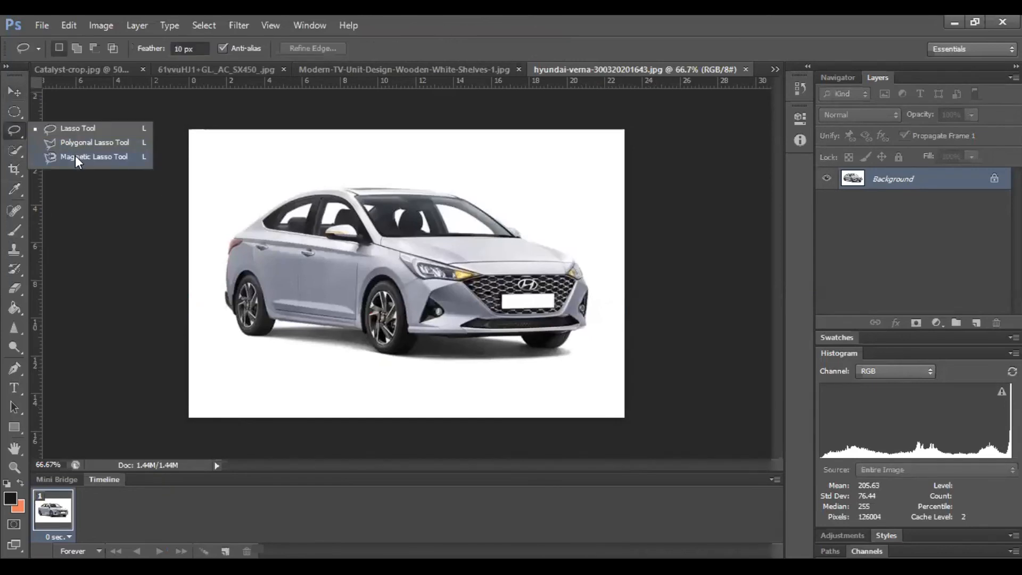
left_click(75, 155)
left_click(224, 303)
mouse_move(261, 216)
left_mouse_down()
mouse_move(349, 202)
mouse_move(394, 249)
mouse_move(443, 272)
left_mouse_up()
mouse_move(444, 300)
left_mouse_down()
mouse_move(441, 321)
mouse_move(392, 355)
mouse_move(373, 352)
mouse_move(357, 329)
mouse_move(264, 335)
left_mouse_up()
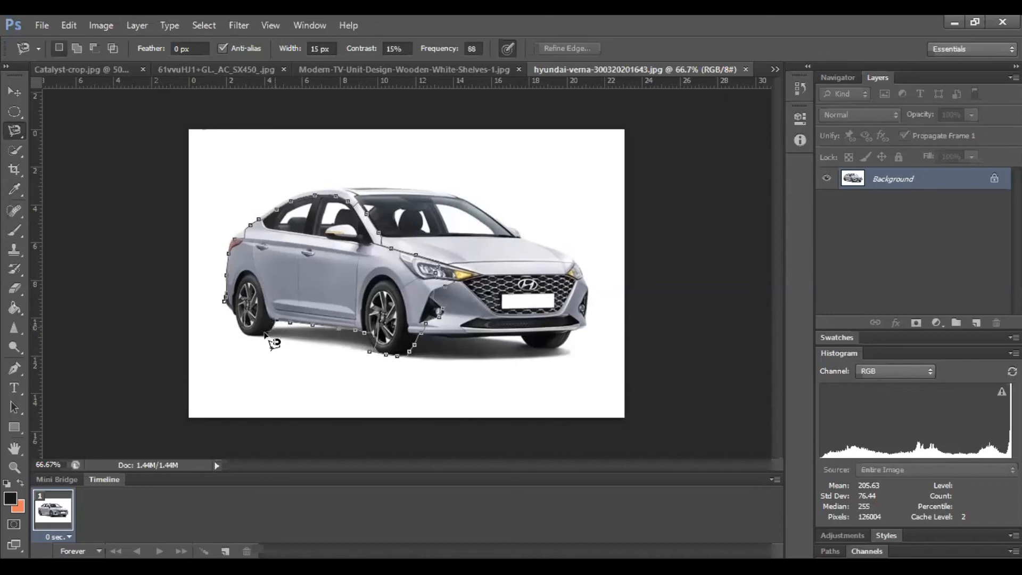
left_click(232, 309)
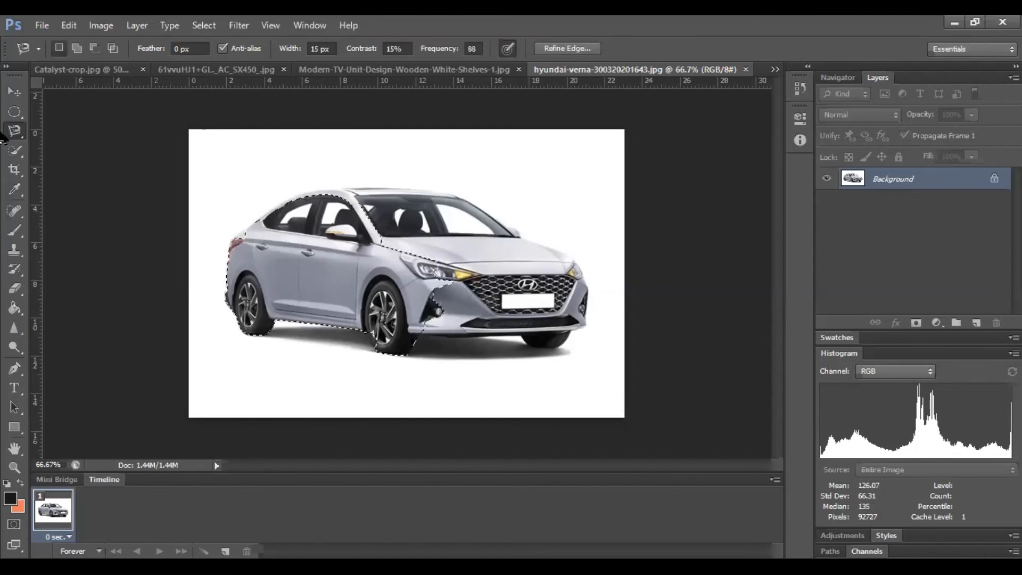
With the freehand Lasso, add an area above the rear roof to the selection and subtract the roof and side window area.
right_click(16, 133)
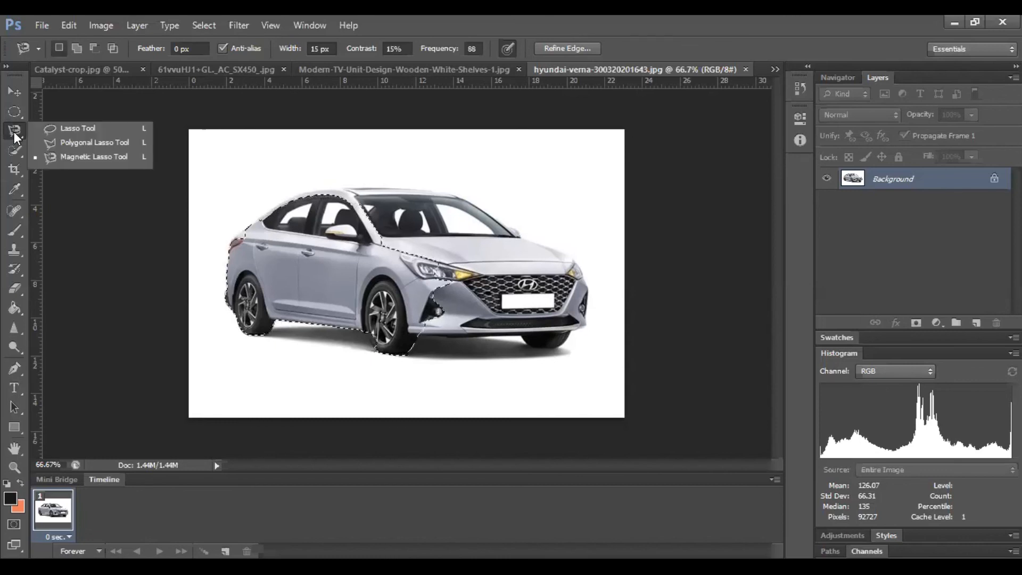
left_click(53, 130)
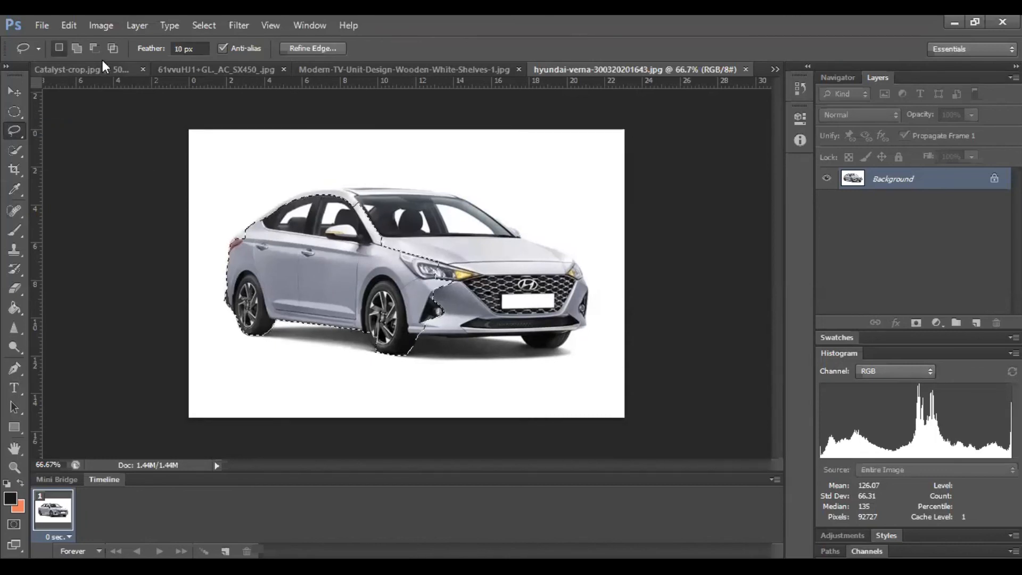
left_click(78, 47)
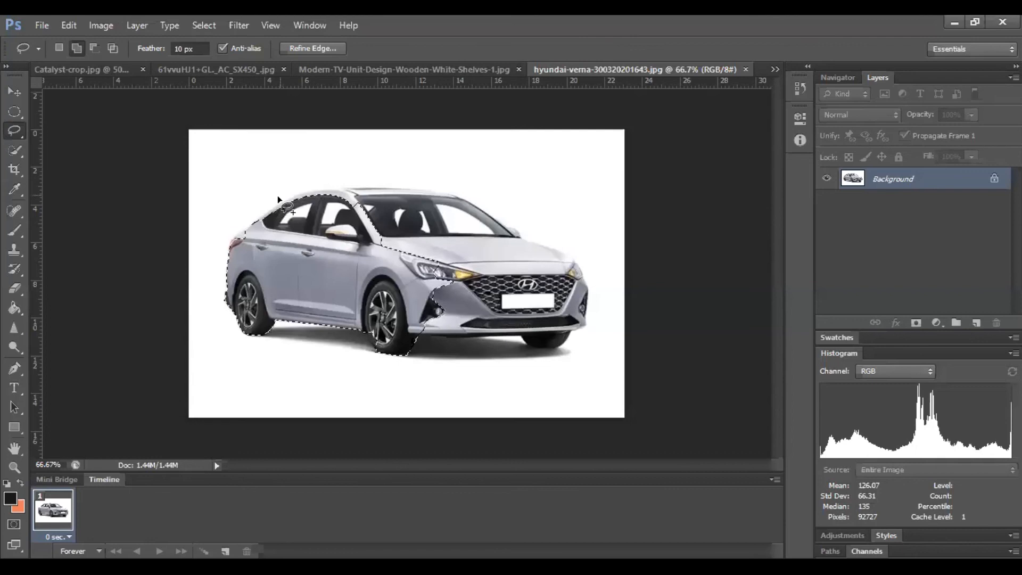
mouse_move(267, 200)
left_mouse_down()
mouse_move(300, 180)
mouse_move(318, 195)
mouse_move(317, 213)
mouse_move(272, 231)
mouse_move(273, 194)
left_mouse_up()
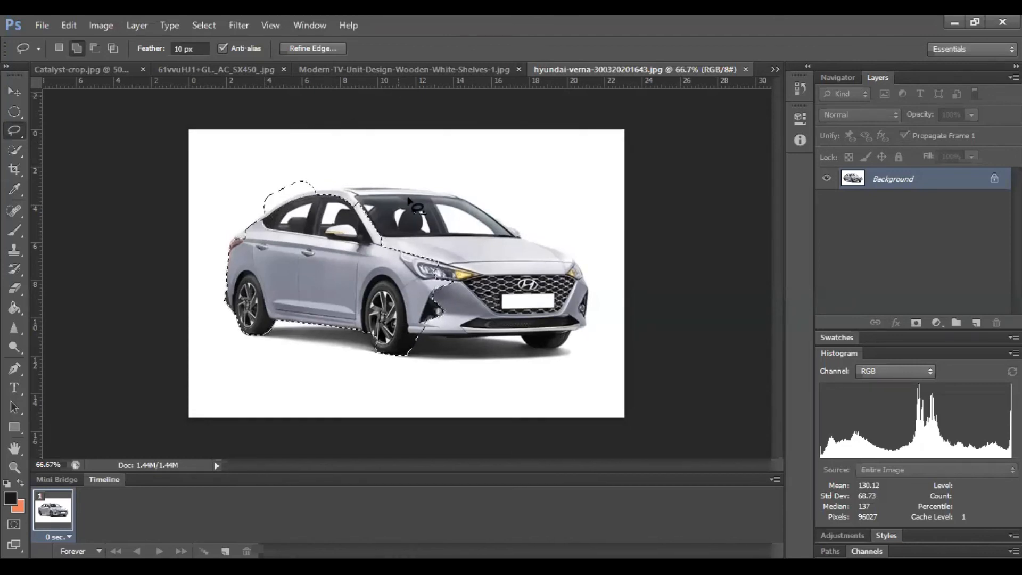
left_click(93, 51)
mouse_move(294, 211)
left_mouse_down()
mouse_move(264, 221)
mouse_move(255, 206)
mouse_move(329, 133)
mouse_move(378, 173)
mouse_move(274, 219)
left_mouse_up()
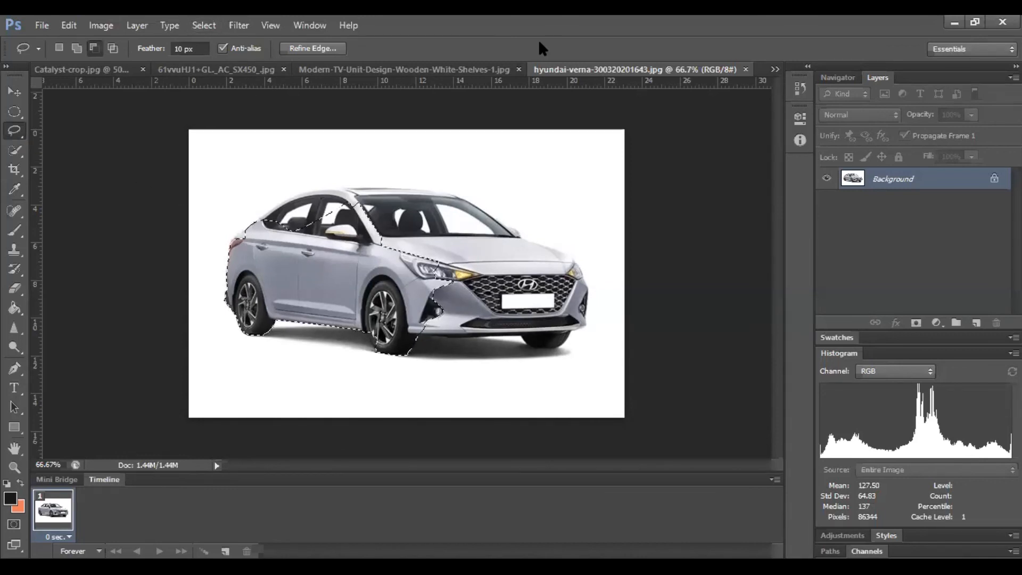
Deselect the car selection and restore it with Reselect.
key("ctrl+d")
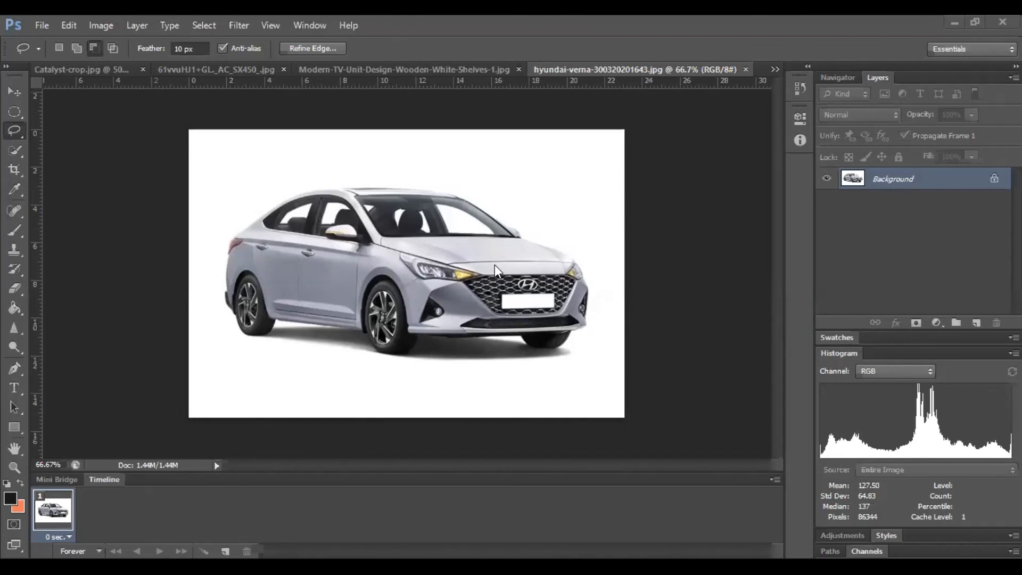
key("ctrl+shift+d")
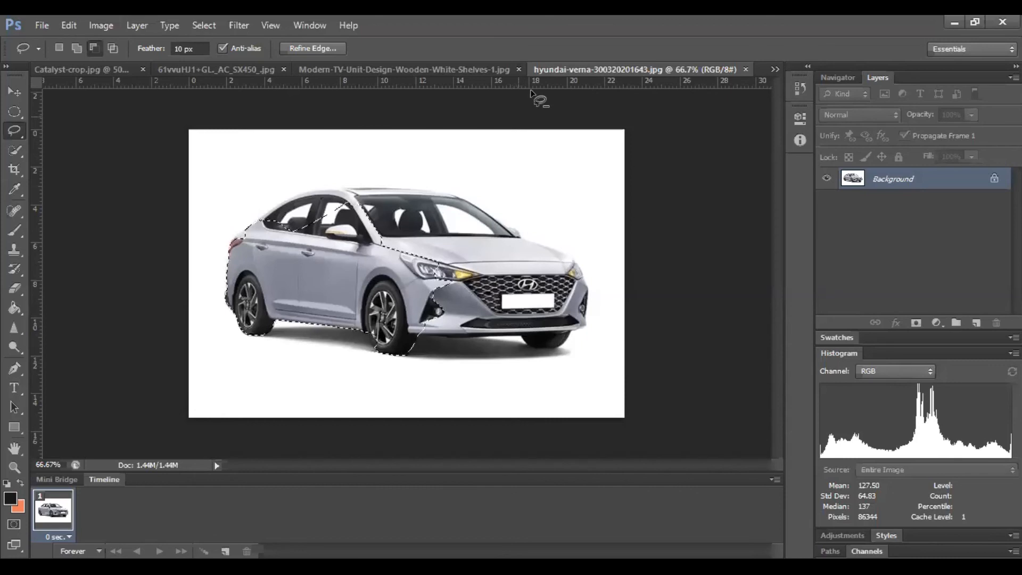